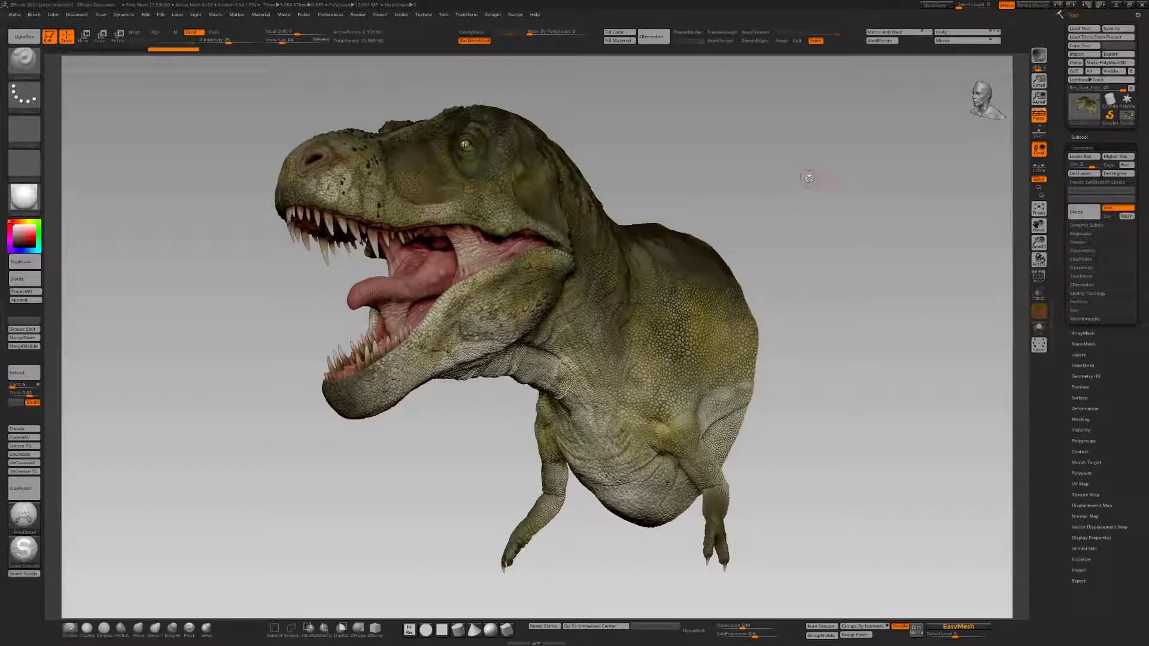
# Step: Merge all visible T-rex subtools into one and switch to the merged tool
pyautogui.moveTo(813, 177); pyautogui.dragTo(815, 177)
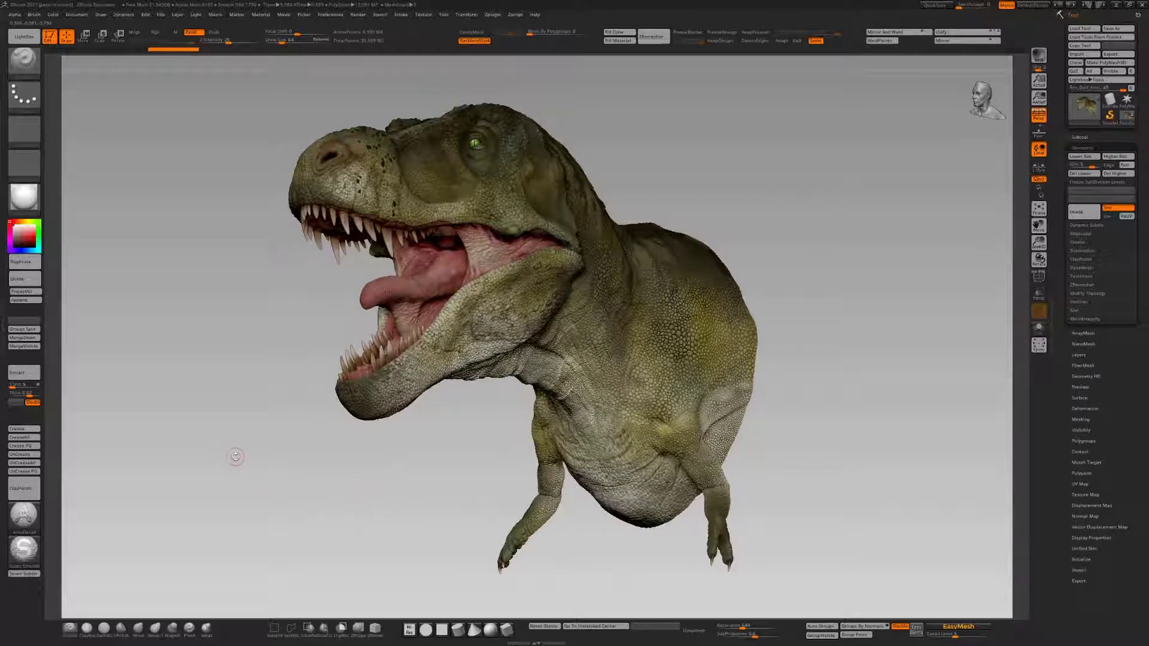
pyautogui.click(23, 347)
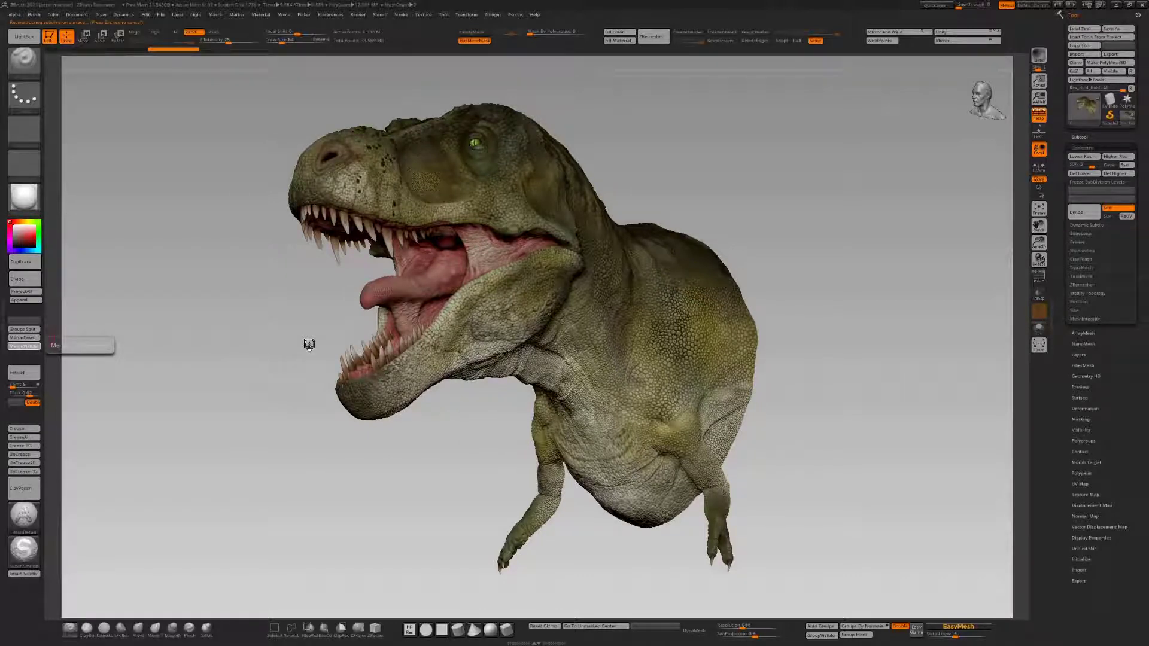
pyautogui.moveTo(271, 330); pyautogui.dragTo(275, 364)
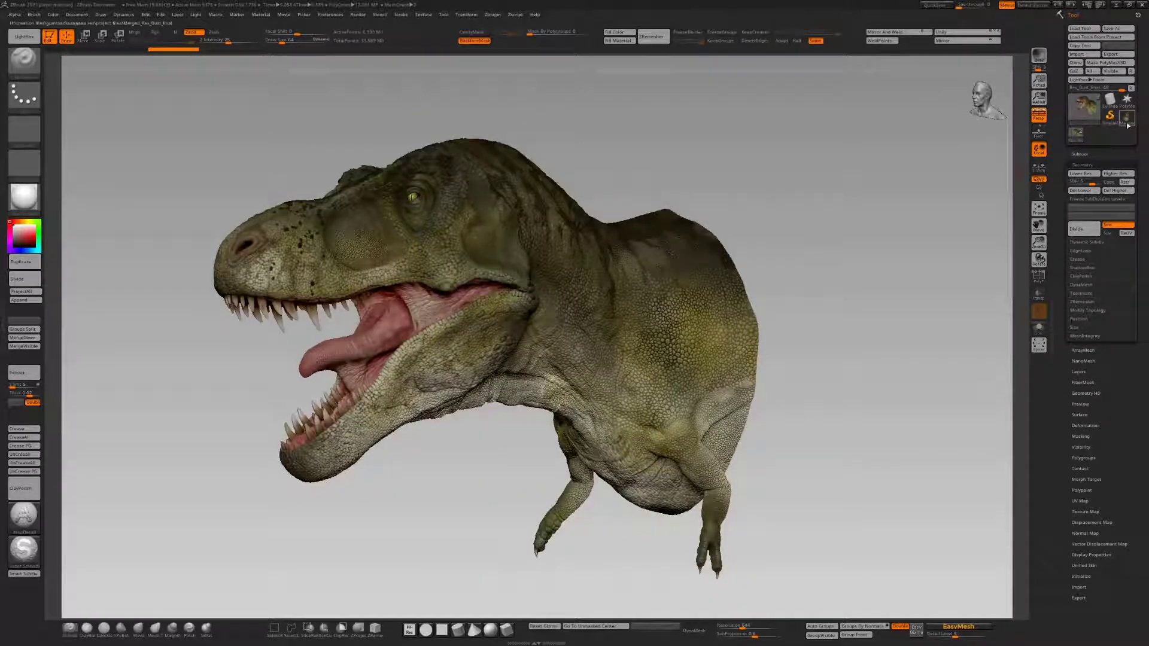
pyautogui.moveTo(1128, 119)
pyautogui.moveTo(846, 165); pyautogui.dragTo(990, 187)
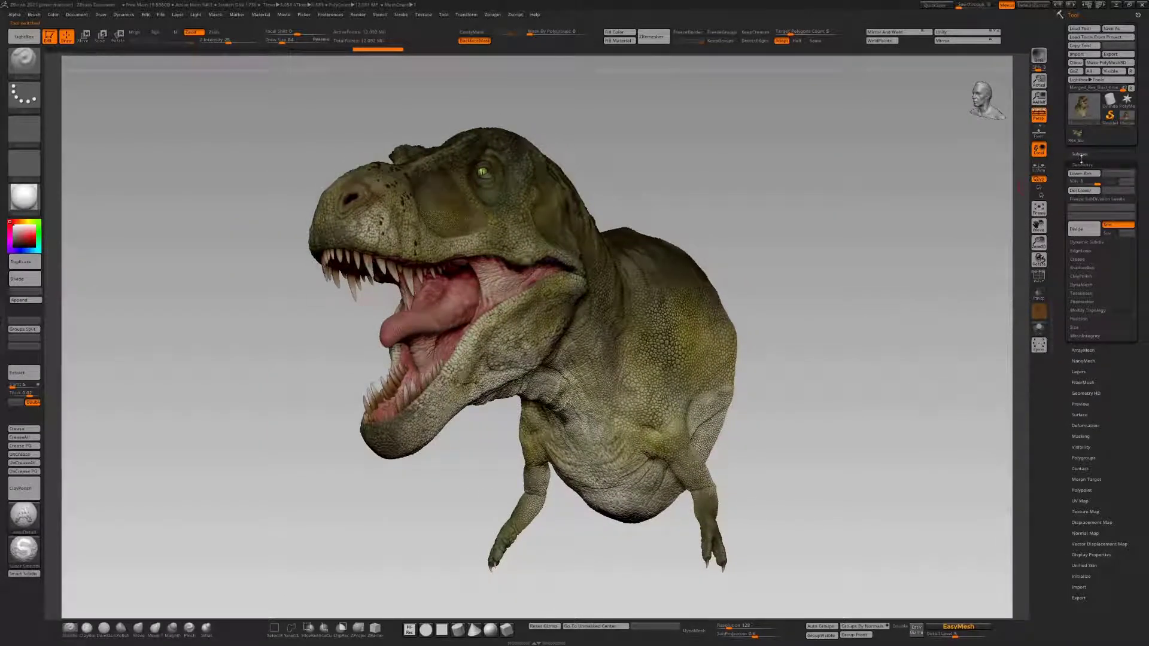
# Step: Duplicate the merged T-rex subtool and turn off the polypaint display
pyautogui.click(1079, 155)
pyautogui.moveTo(1060, 182); pyautogui.dragTo(1059, 169)
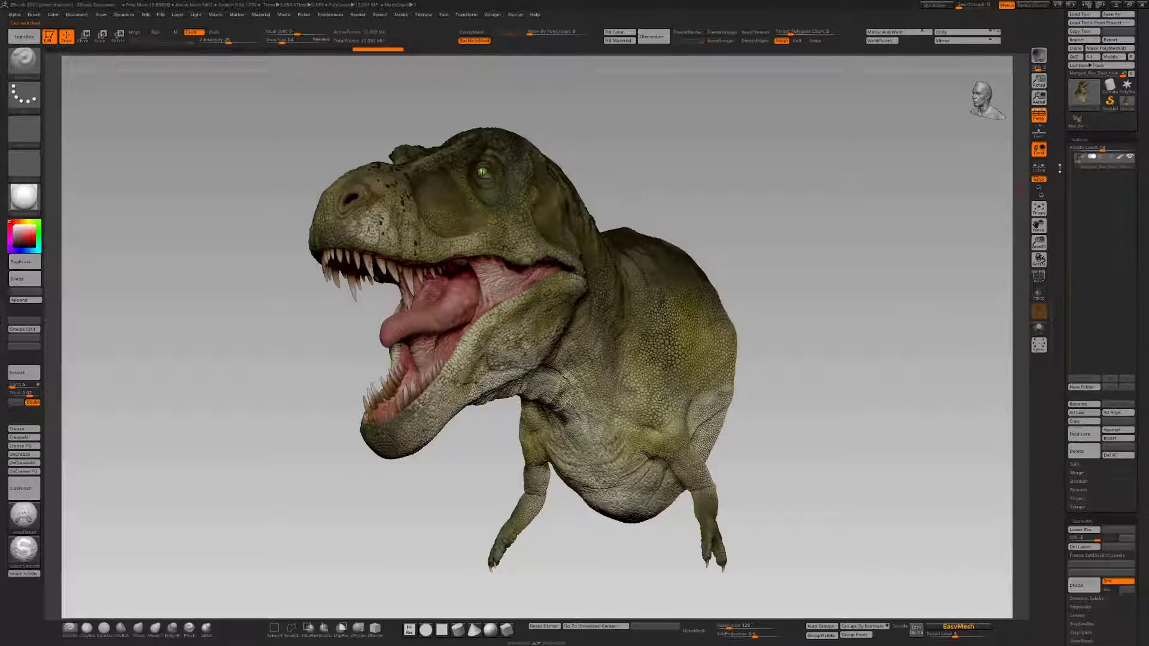
pyautogui.click(1079, 436)
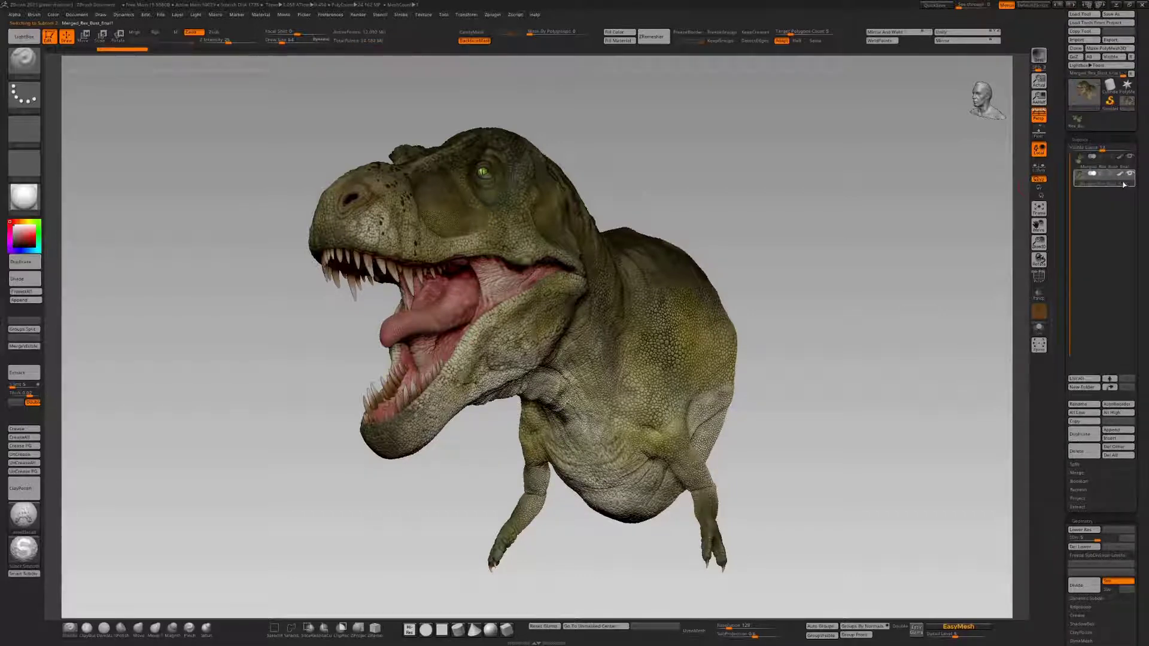
pyautogui.click(1121, 156)
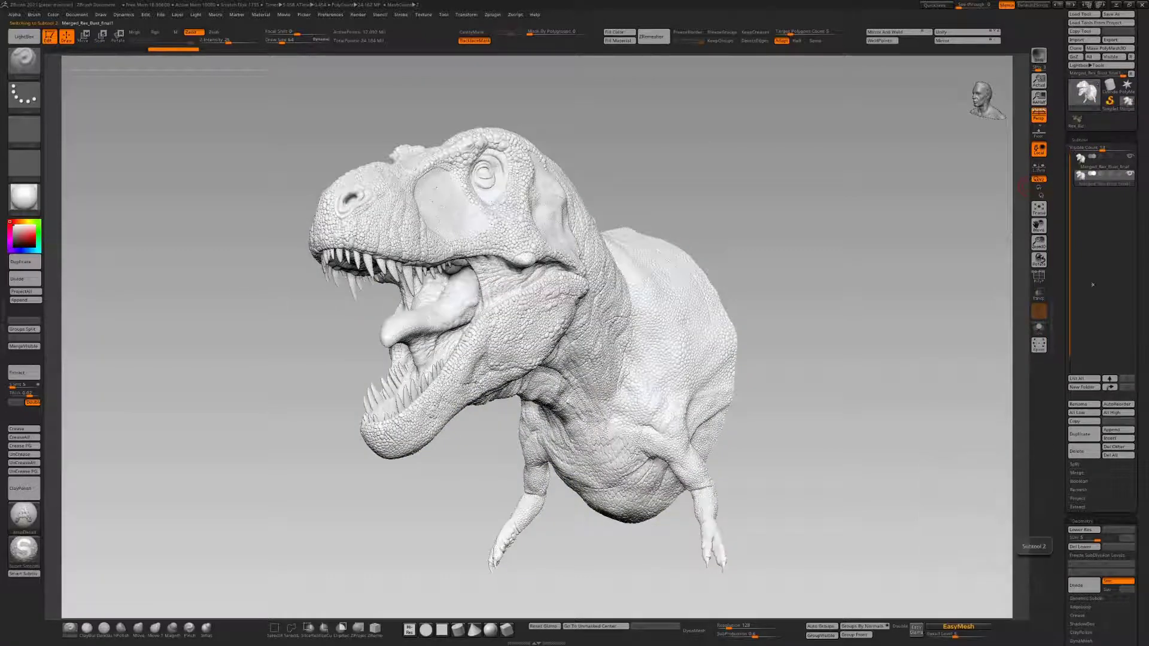
# Step: Isolate the duplicate with Solo and turn on PolyFrame to inspect its polygroups around the head and body
pyautogui.click(1042, 333)
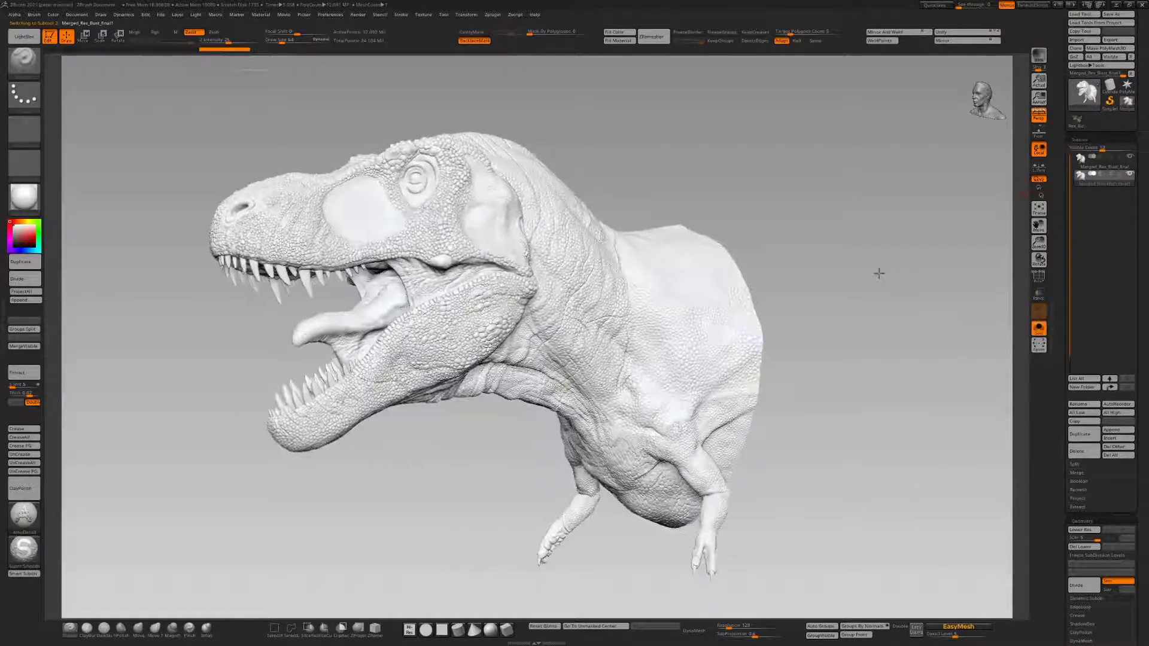
pyautogui.click(1039, 277)
pyautogui.moveTo(904, 274); pyautogui.dragTo(880, 257)
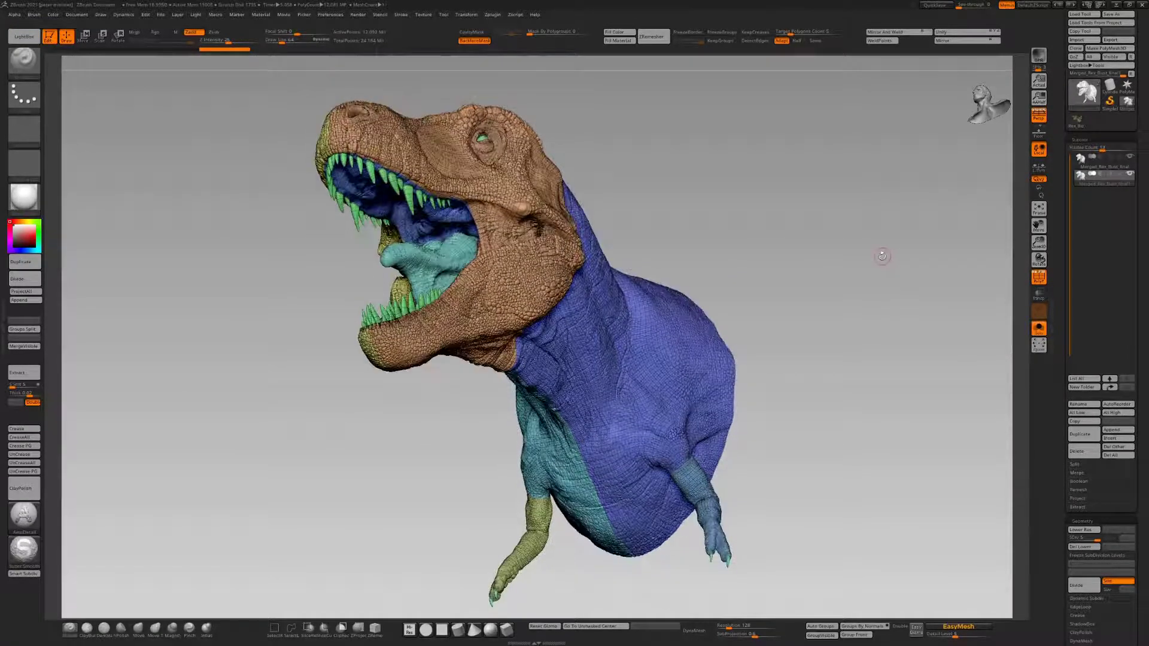
pyautogui.moveTo(681, 172); pyautogui.dragTo(832, 201)
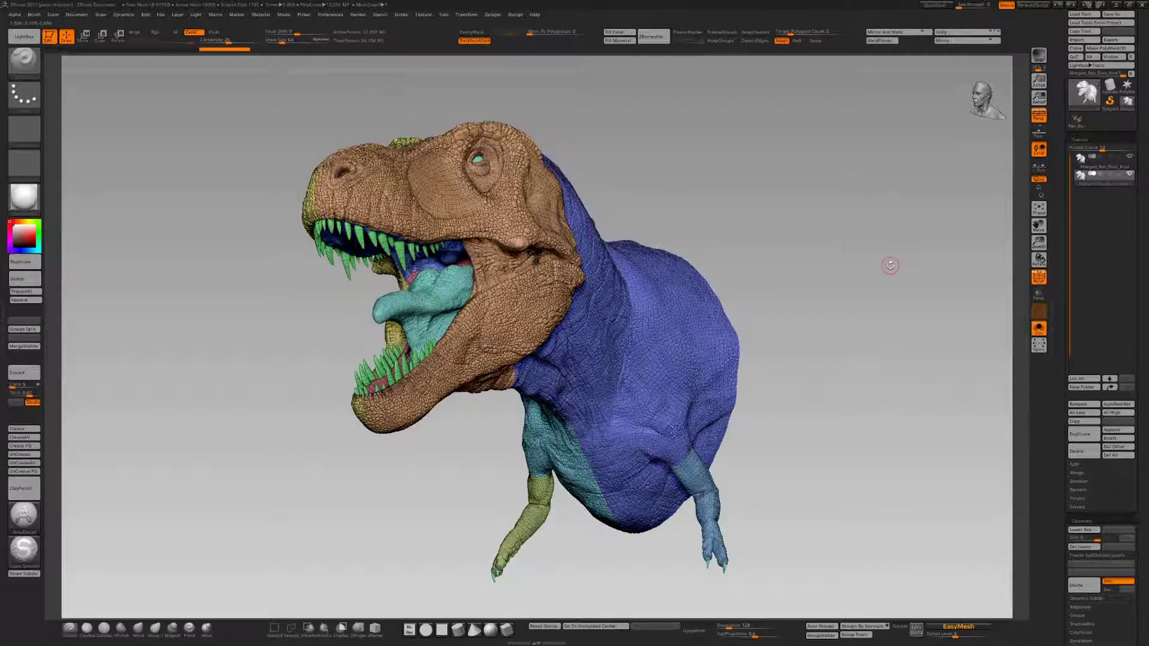
pyautogui.moveTo(871, 266); pyautogui.dragTo(944, 351)
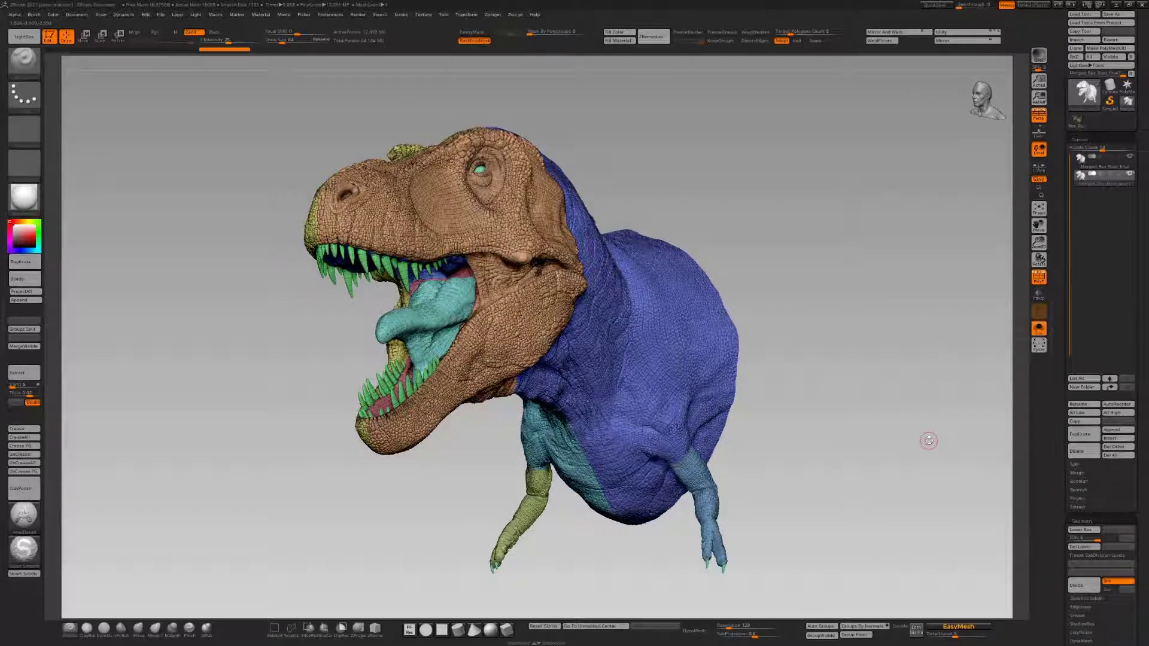
# Step: Remesh the duplicate with EasyMesh and auto-group it by topology continuity
pyautogui.click(959, 629)
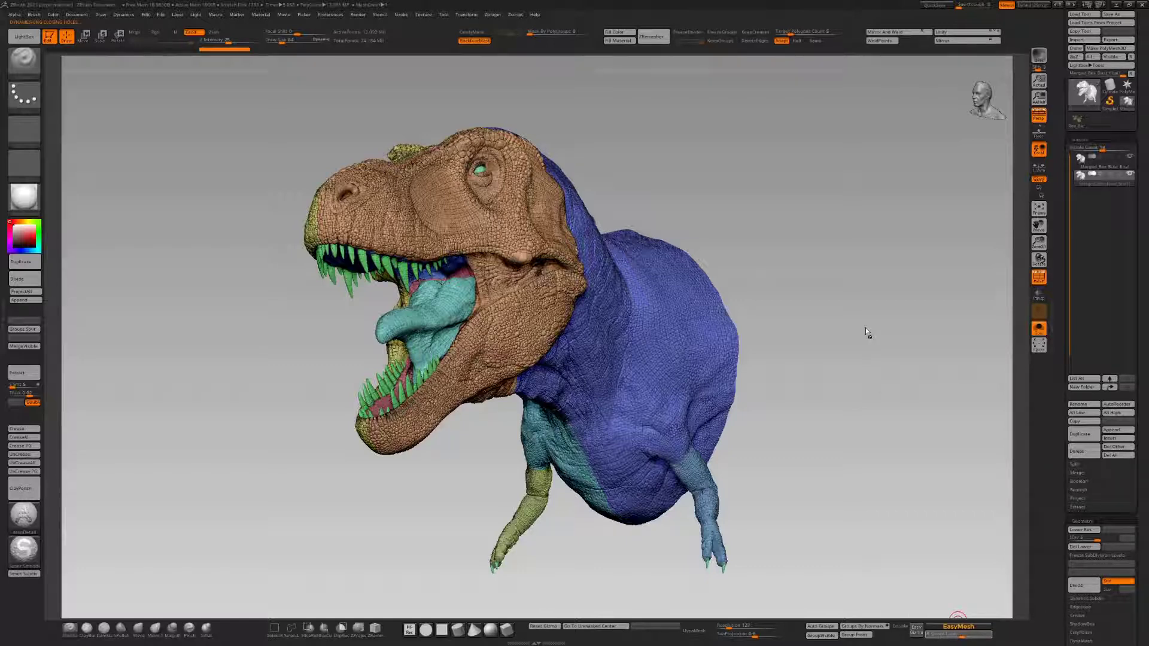
pyautogui.moveTo(832, 321); pyautogui.dragTo(839, 306)
pyautogui.moveTo(844, 353); pyautogui.dragTo(877, 339)
pyautogui.click(822, 626)
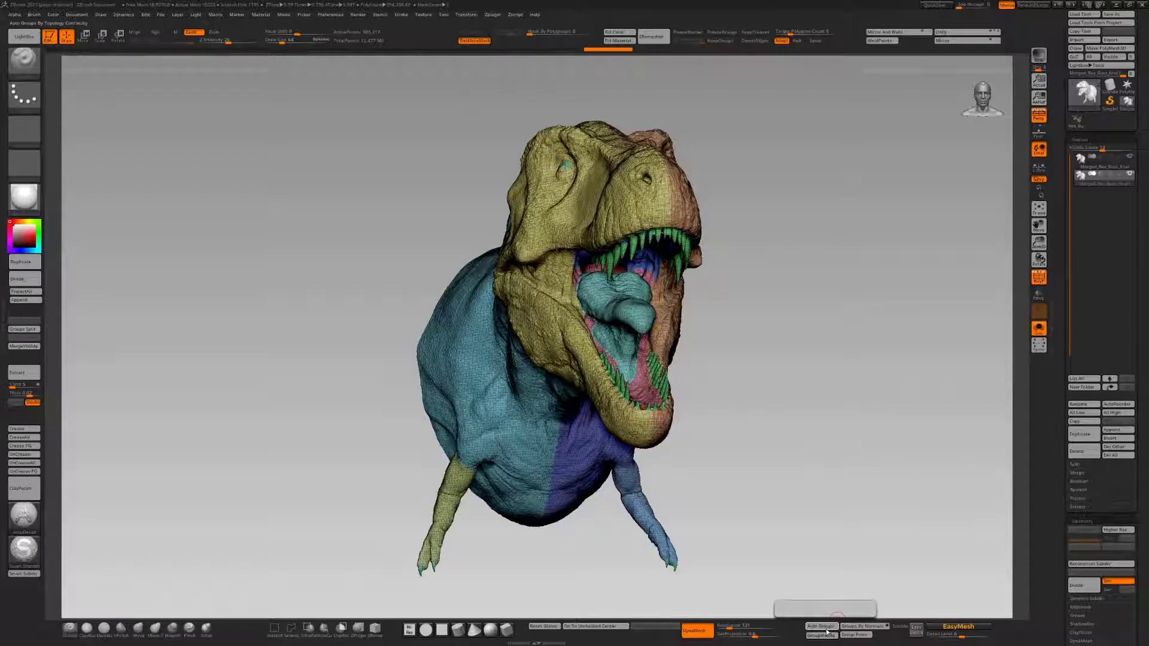
pyautogui.moveTo(812, 473); pyautogui.dragTo(428, 473)
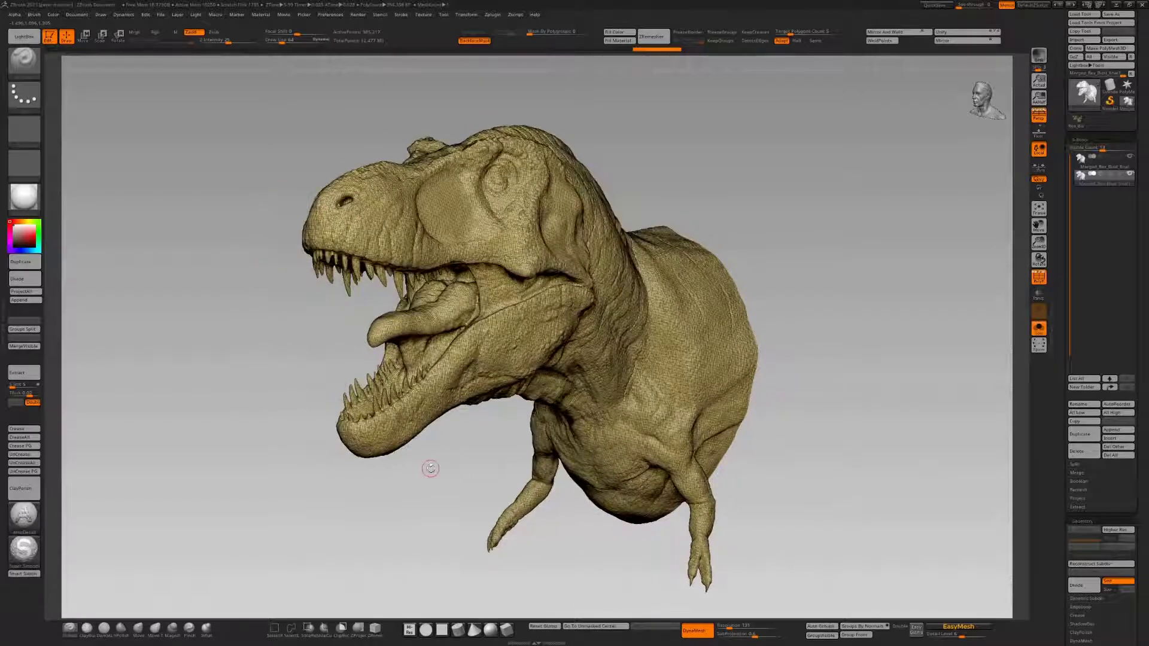
# Step: Compare the remeshed duplicate with the original subtool by switching between them with PolyFrame and Solo on and off
pyautogui.press('Up')
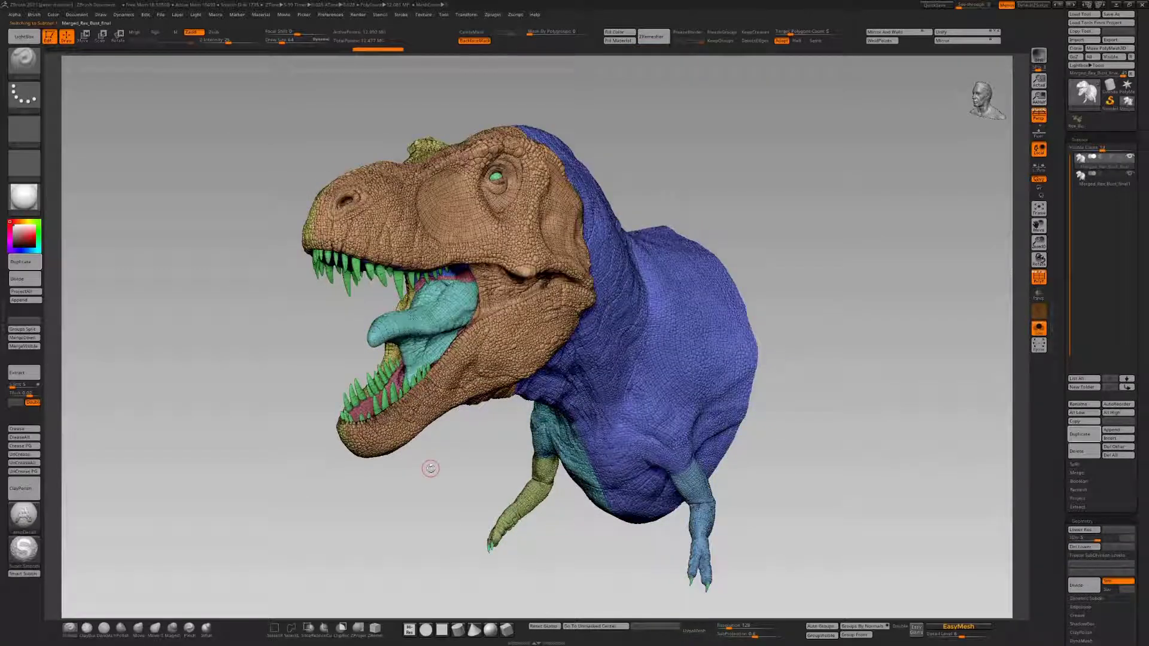
pyautogui.press('Down')
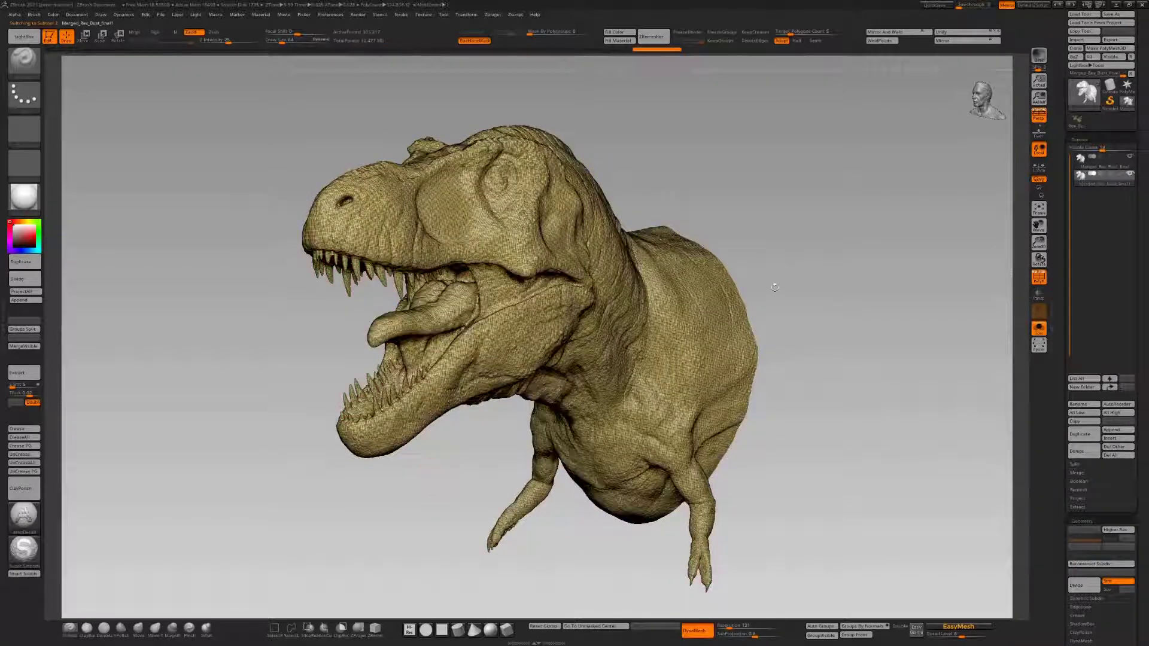
pyautogui.moveTo(945, 279); pyautogui.dragTo(885, 318)
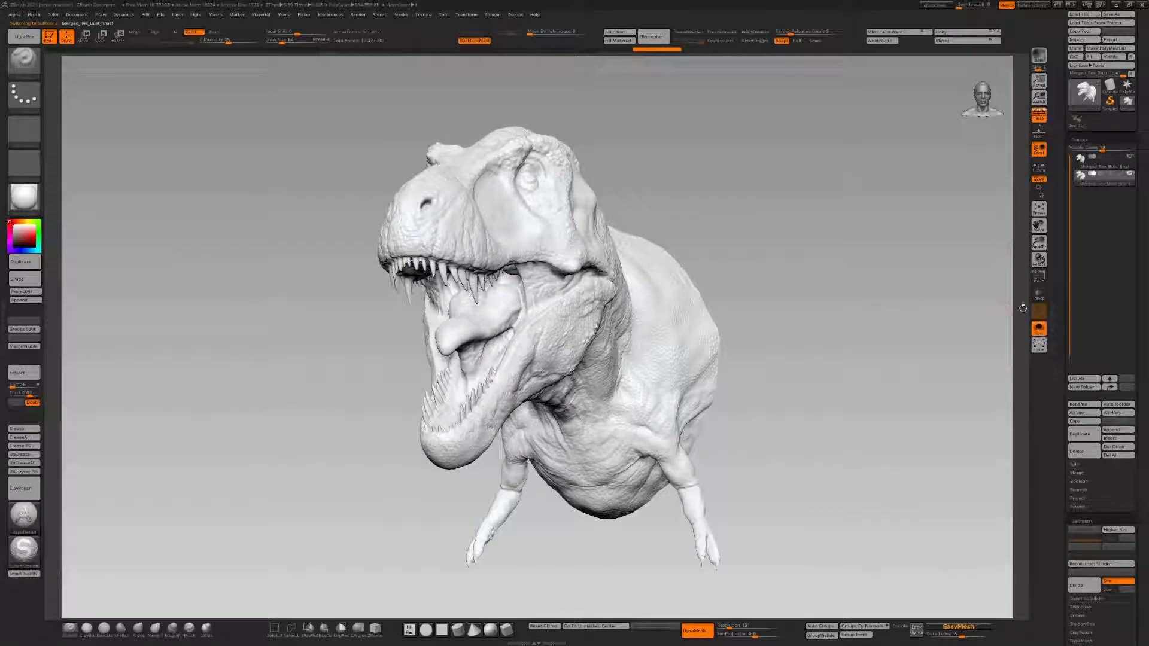
pyautogui.click(1039, 328)
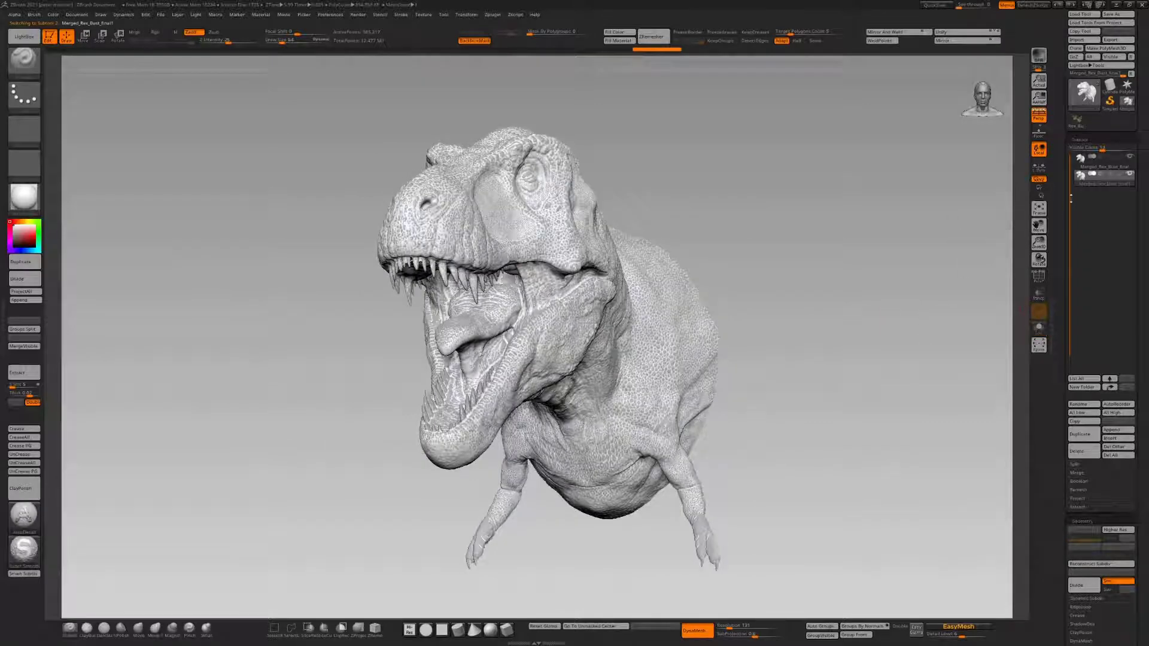
pyautogui.click(1085, 162)
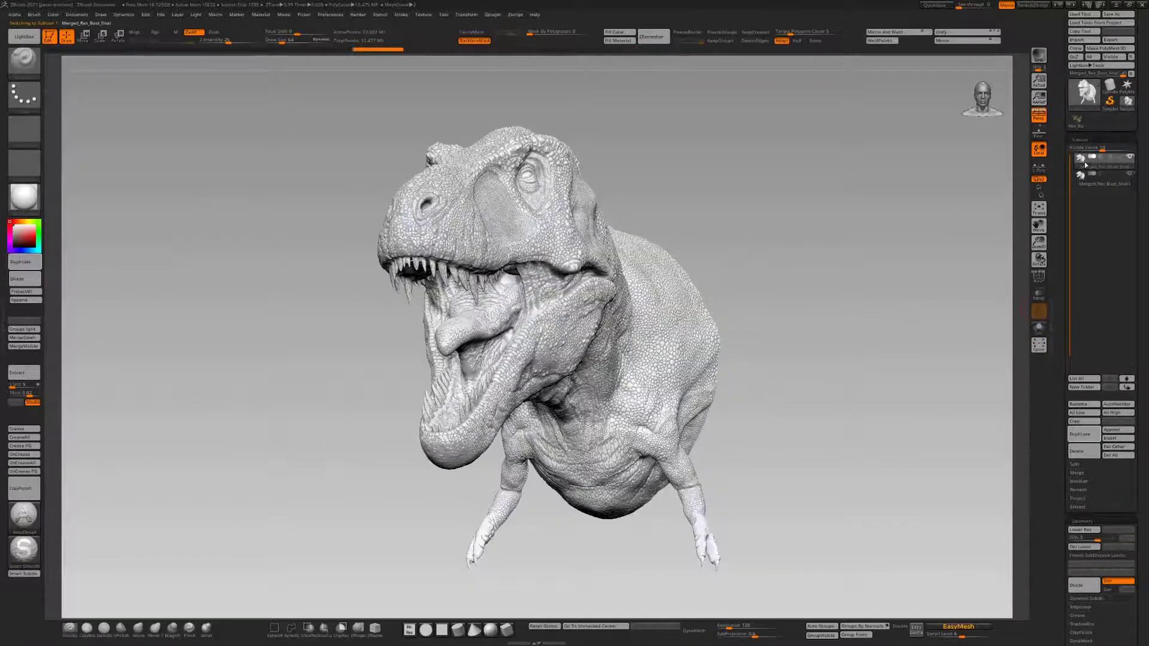
pyautogui.click(1085, 176)
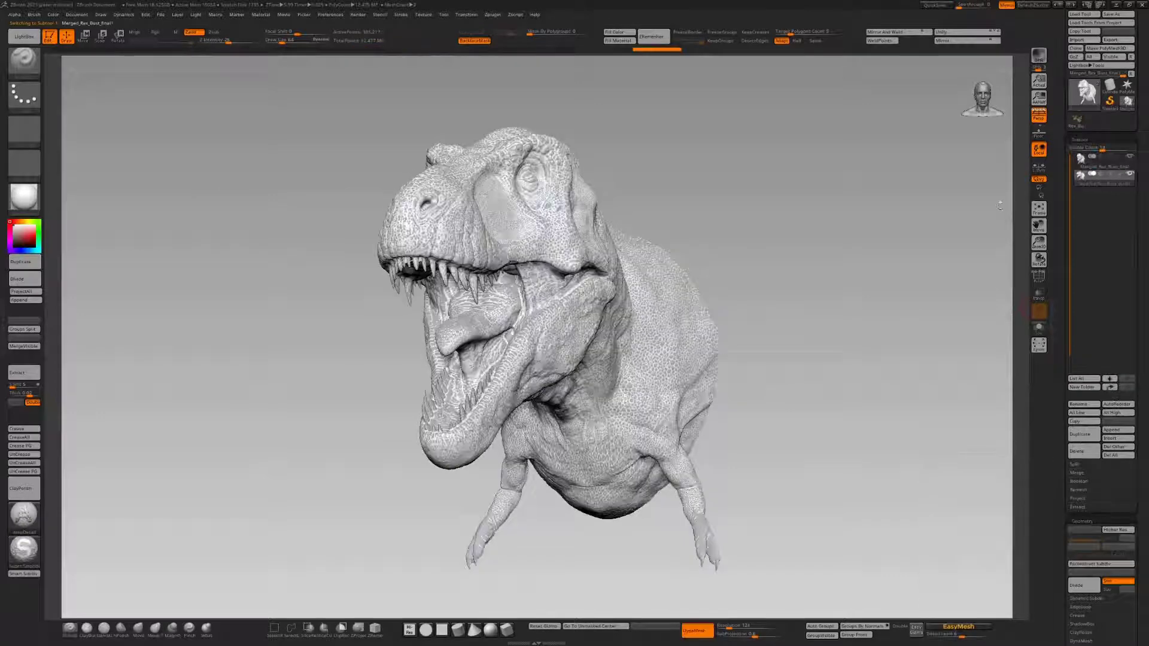
# Step: Project the original subtool's detail onto the remeshed duplicate with ProjectAll and isolate it with Solo
pyautogui.moveTo(821, 280); pyautogui.dragTo(812, 290)
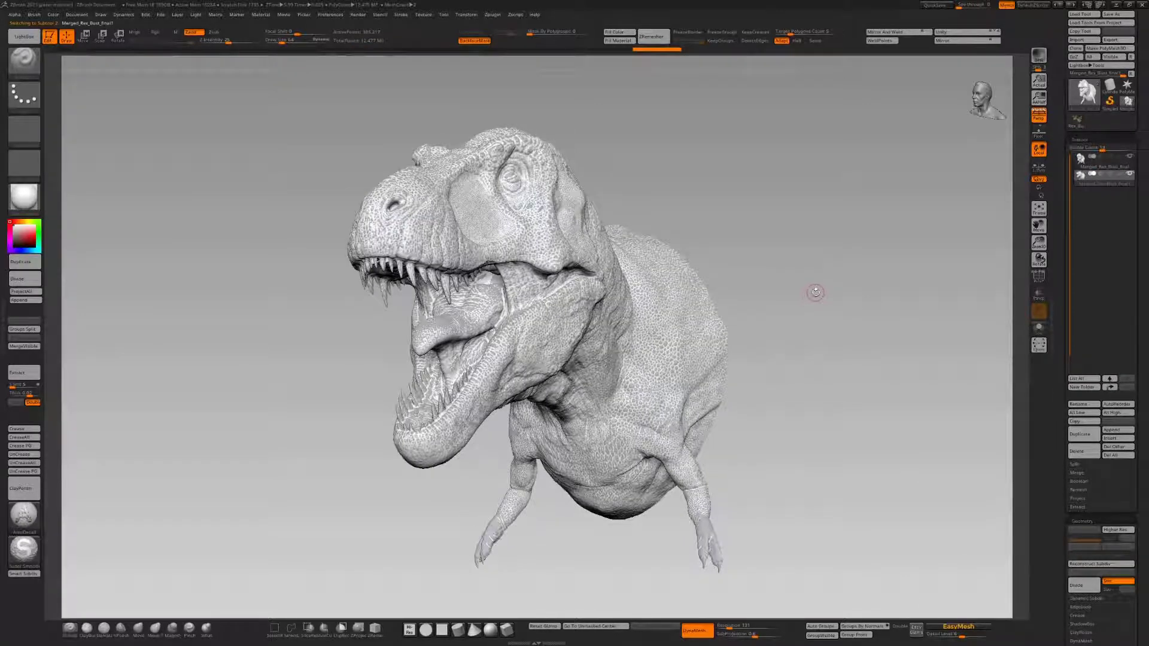
pyautogui.click(30, 293)
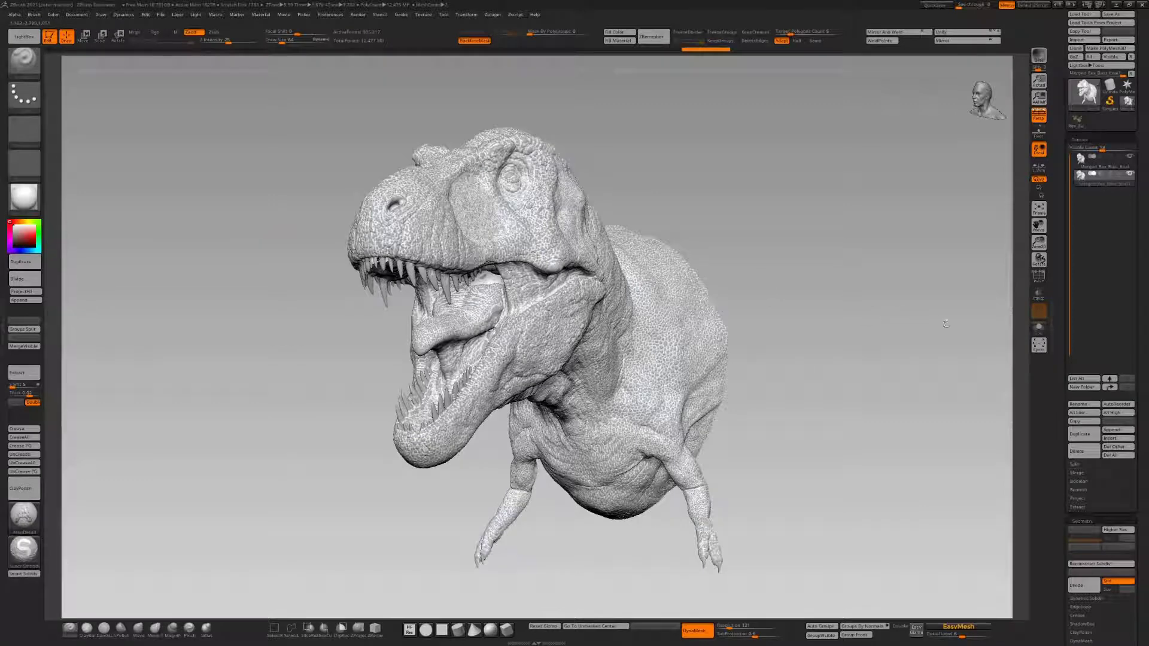
pyautogui.click(1040, 328)
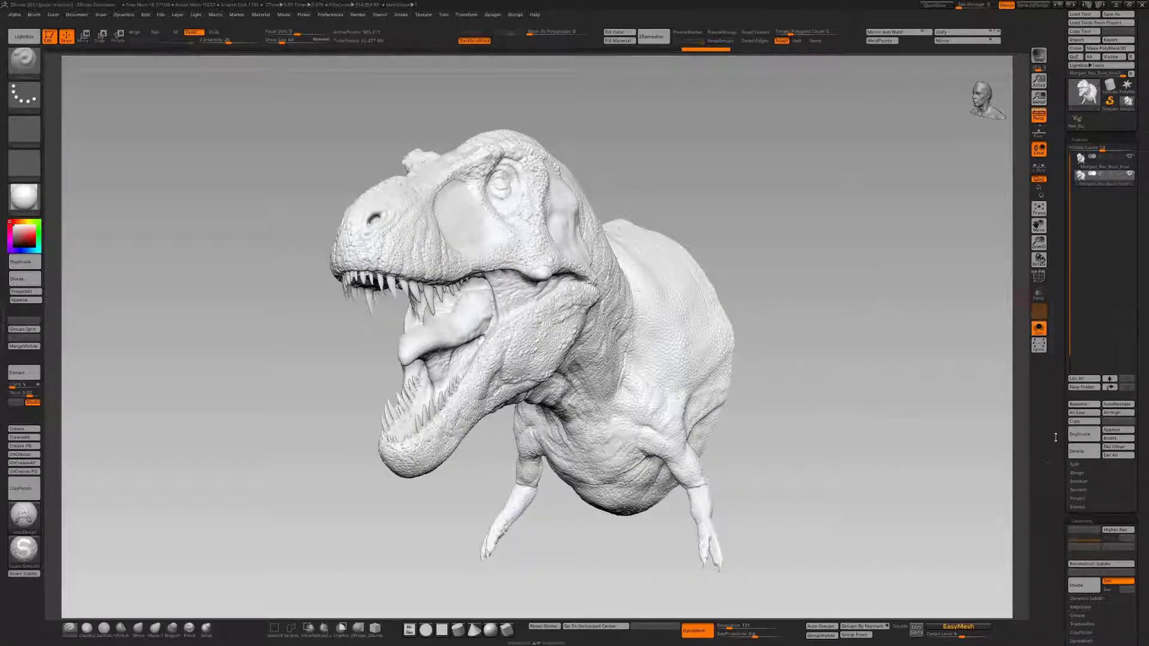
# Step: Divide the duplicate to subdivision level 2 and project the original's detail onto it with ProjectAll
pyautogui.scroll(-3, 1071, 431)
pyautogui.click(1080, 398)
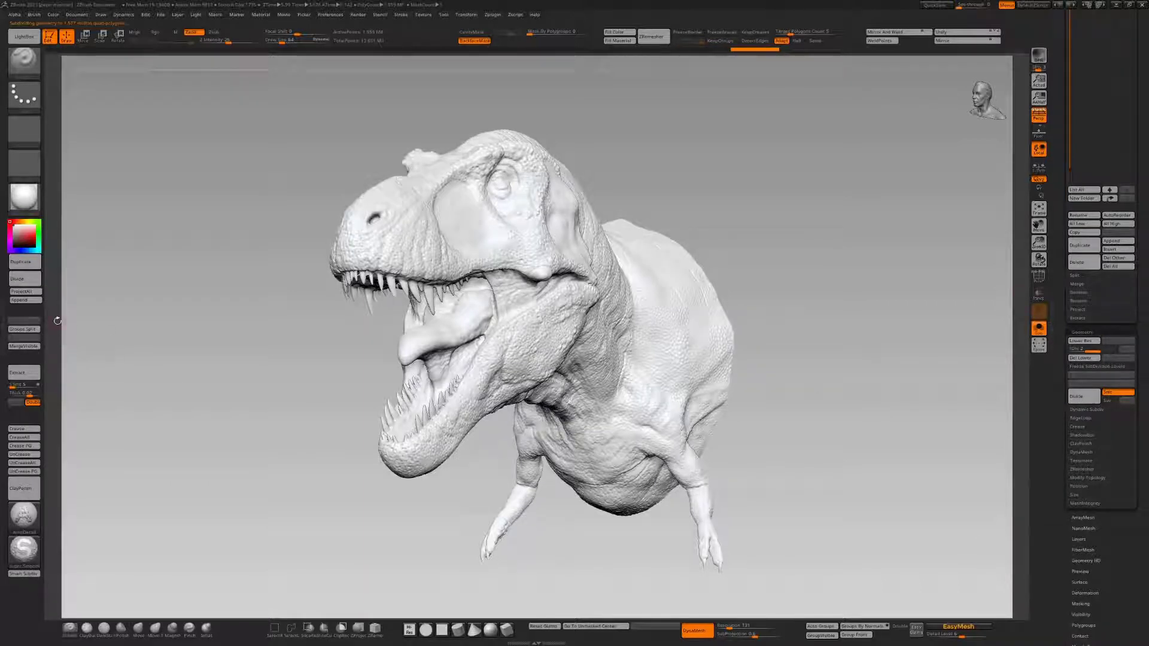
pyautogui.click(29, 294)
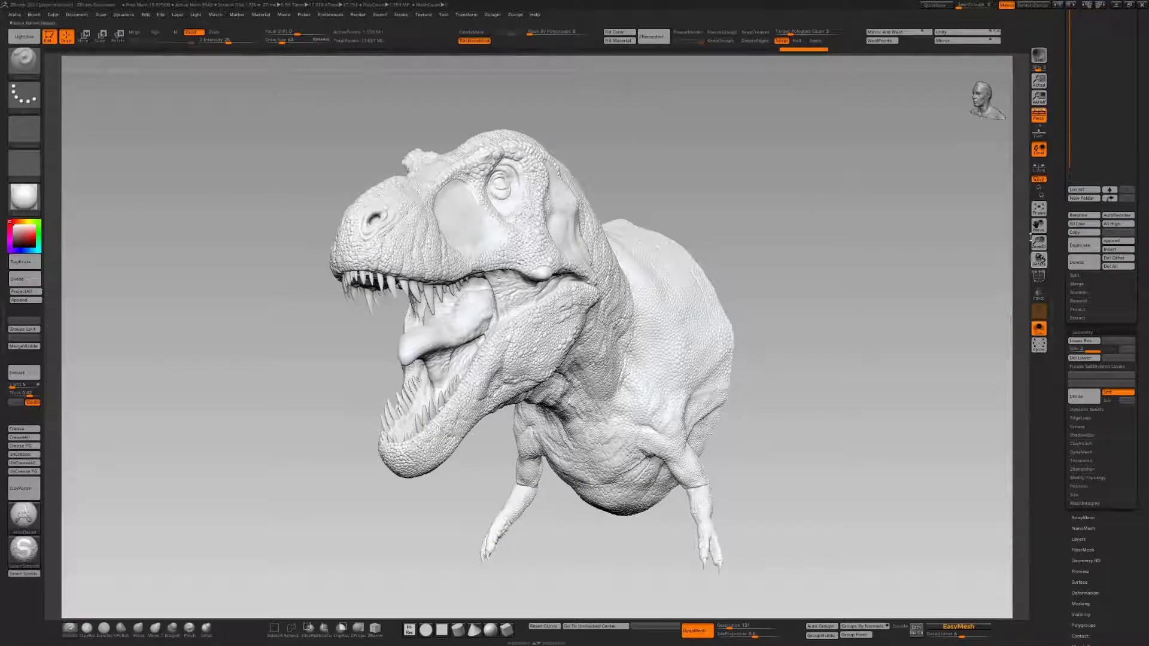
pyautogui.moveTo(1039, 242); pyautogui.dragTo(958, 282)
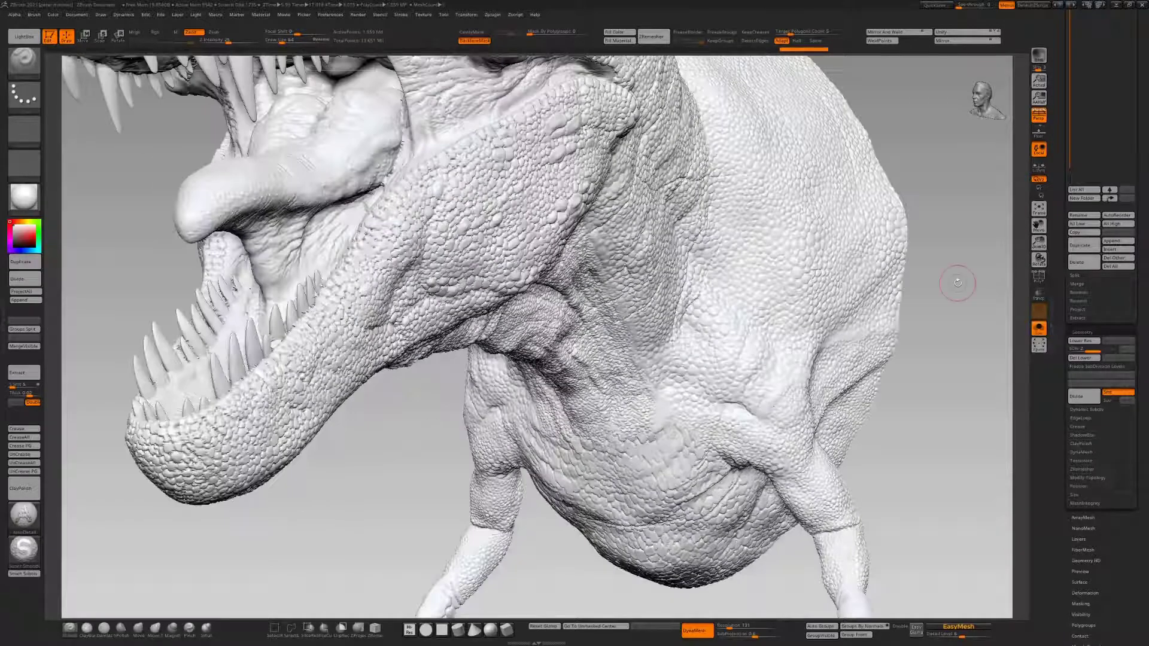
pyautogui.moveTo(1041, 244)
pyautogui.mouseDown()
pyautogui.moveTo(1036, 212)
pyautogui.moveTo(1041, 235)
pyautogui.mouseUp()
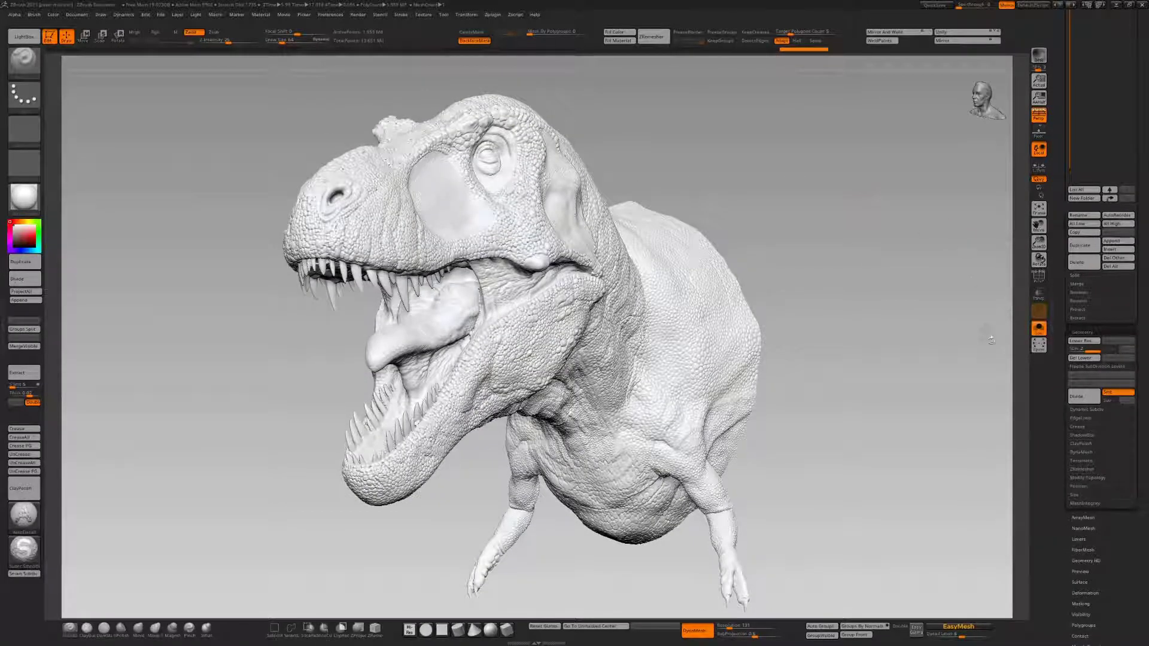
# Step: Divide the duplicate to subdivision level 3 and reproject the original's detail, checking the mesh with PolyFrame
pyautogui.click(1075, 397)
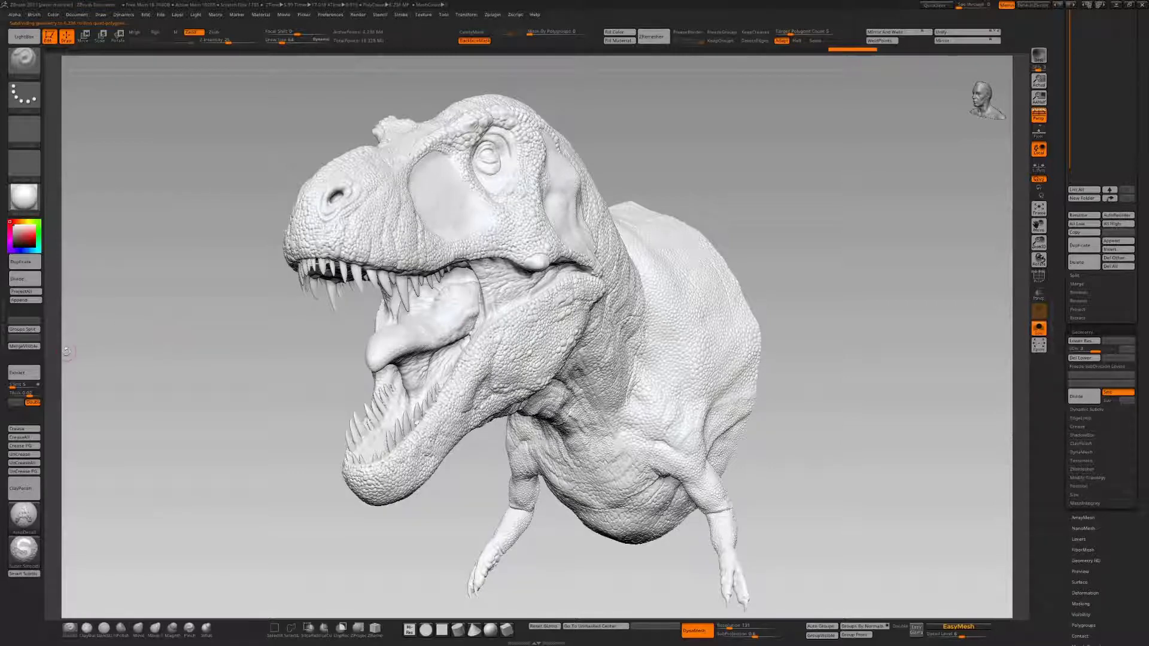
pyautogui.click(32, 292)
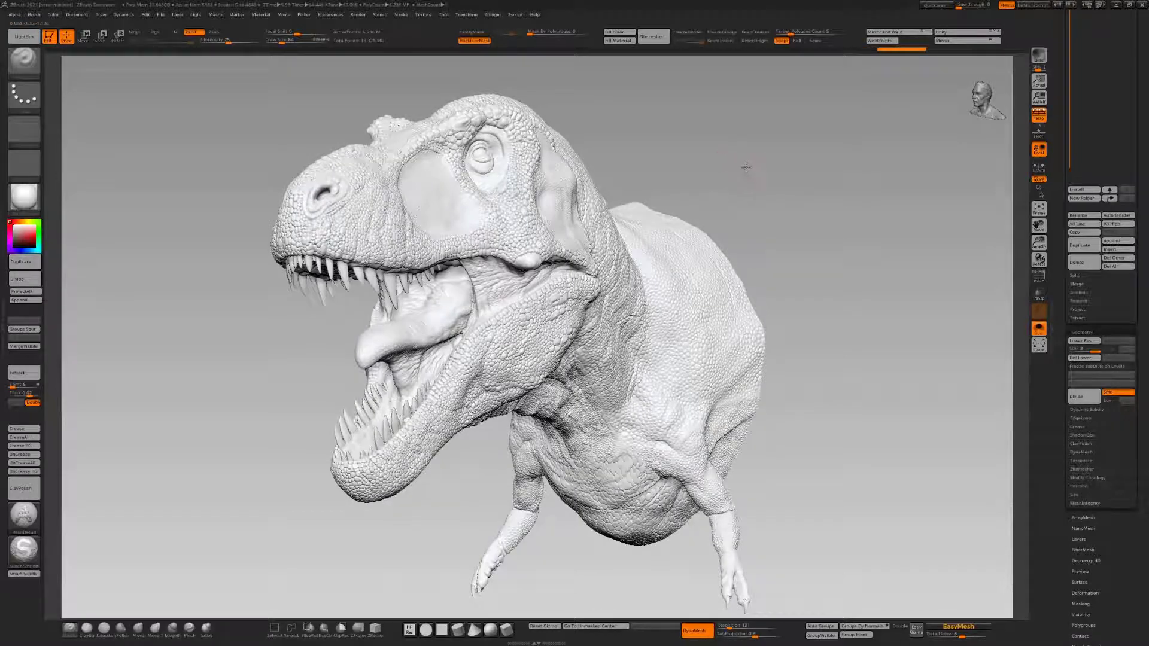
pyautogui.moveTo(746, 166)
pyautogui.mouseDown()
pyautogui.moveTo(698, 156)
pyautogui.moveTo(719, 151)
pyautogui.moveTo(719, 166)
pyautogui.moveTo(737, 145)
pyautogui.moveTo(747, 162)
pyautogui.moveTo(735, 160)
pyautogui.mouseUp()
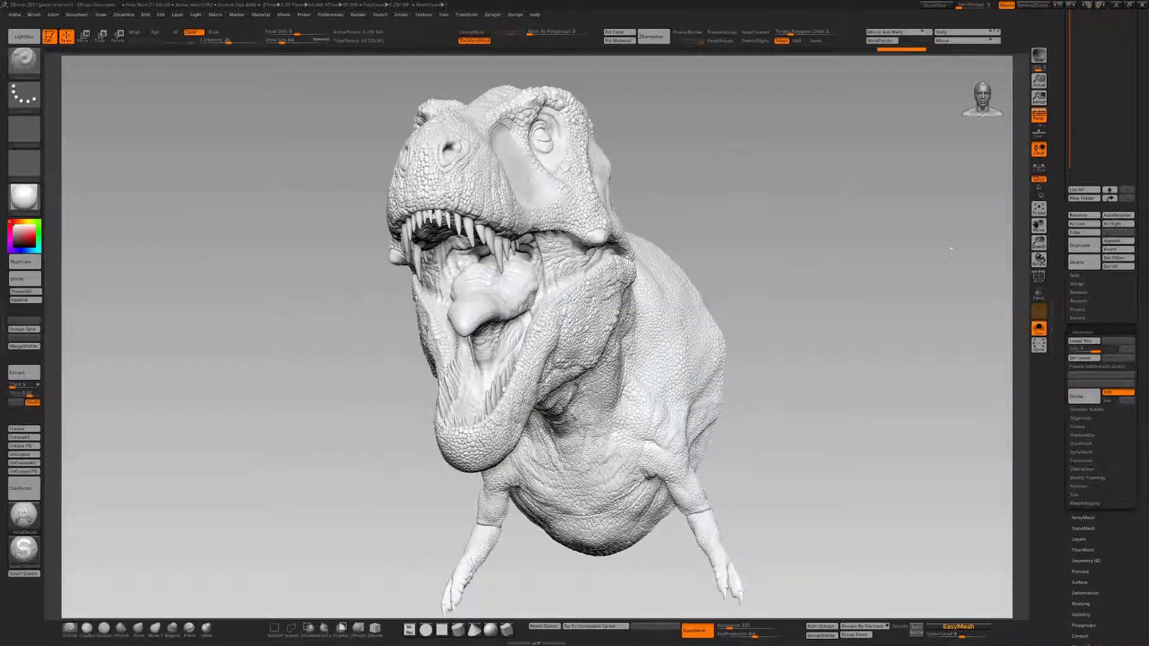
pyautogui.click(1036, 279)
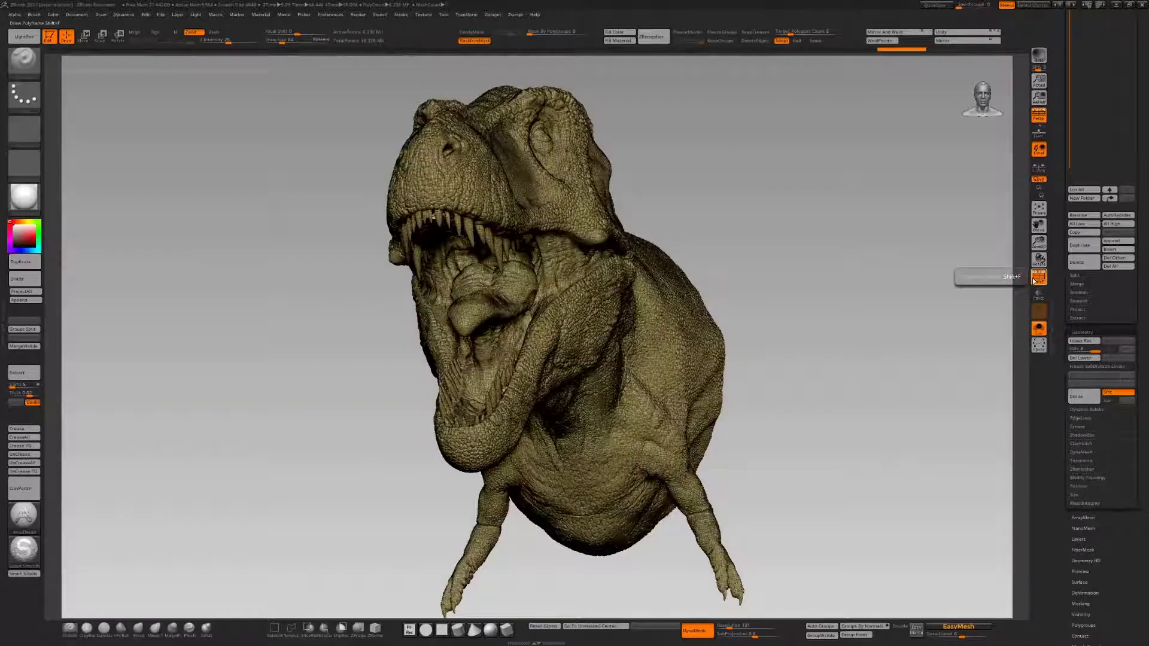
pyautogui.click(1035, 281)
# Step: Smooth the surface along the inner edge of the lower jaw beside the teeth
pyautogui.moveTo(890, 270); pyautogui.dragTo(888, 272)
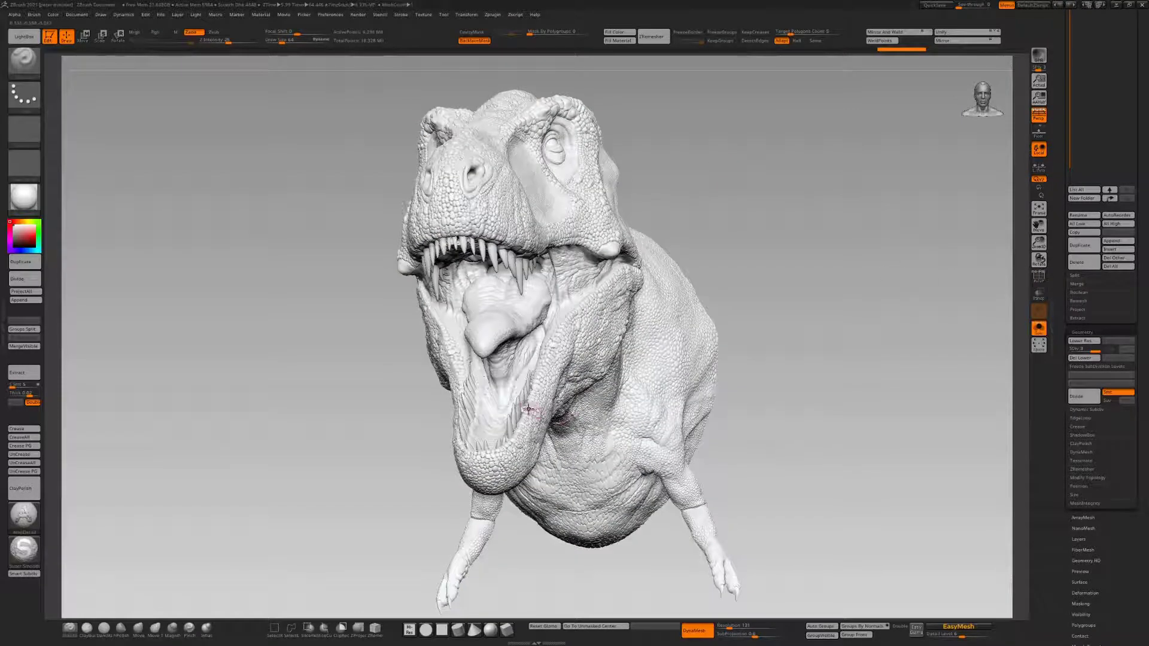
pyautogui.press('shift')
pyautogui.keyDown('shift'); pyautogui.moveTo(522, 412); pyautogui.dragTo(531, 397); pyautogui.keyUp('shift')
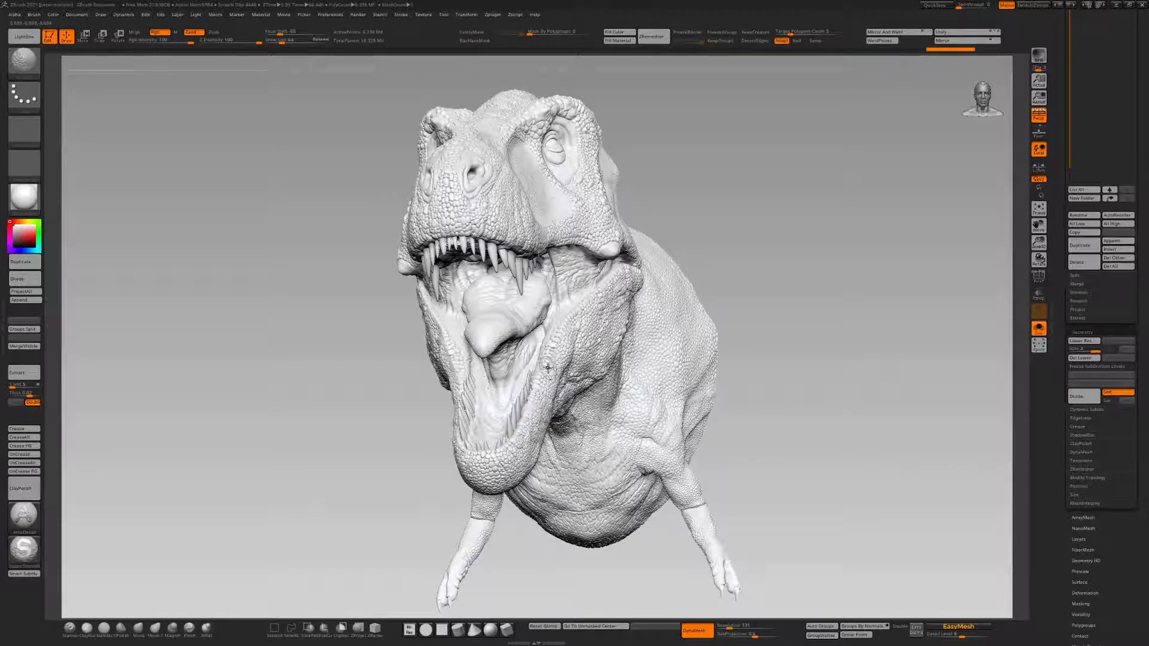
# Step: Examine the smoothed jaw and the whole T-rex mesh from several angles
pyautogui.moveTo(784, 248); pyautogui.dragTo(767, 263)
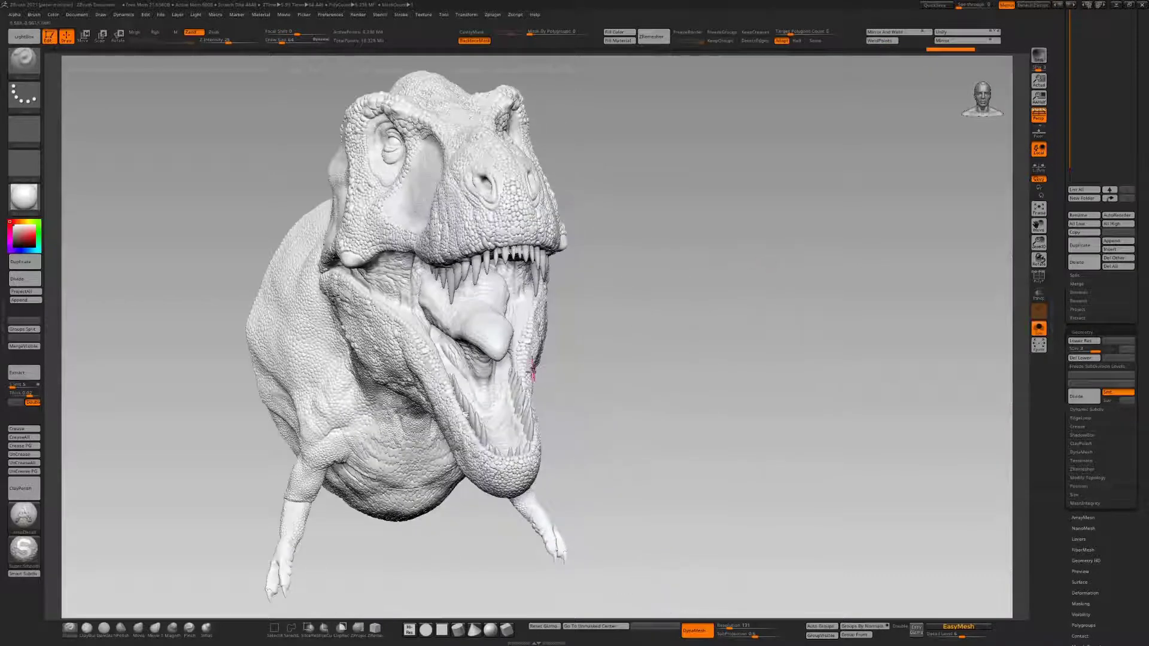
pyautogui.press('b')
pyautogui.press('s')
pyautogui.press('t')
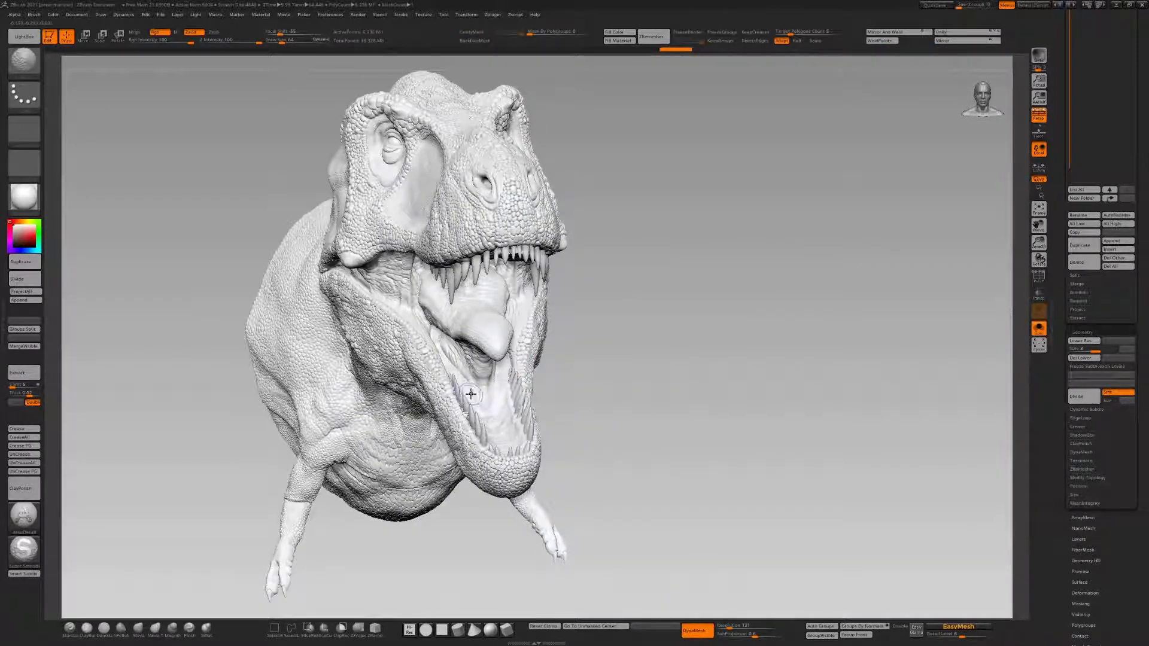
pyautogui.press('b')
pyautogui.press('c')
pyautogui.press('b')
pyautogui.moveTo(641, 350); pyautogui.dragTo(800, 306)
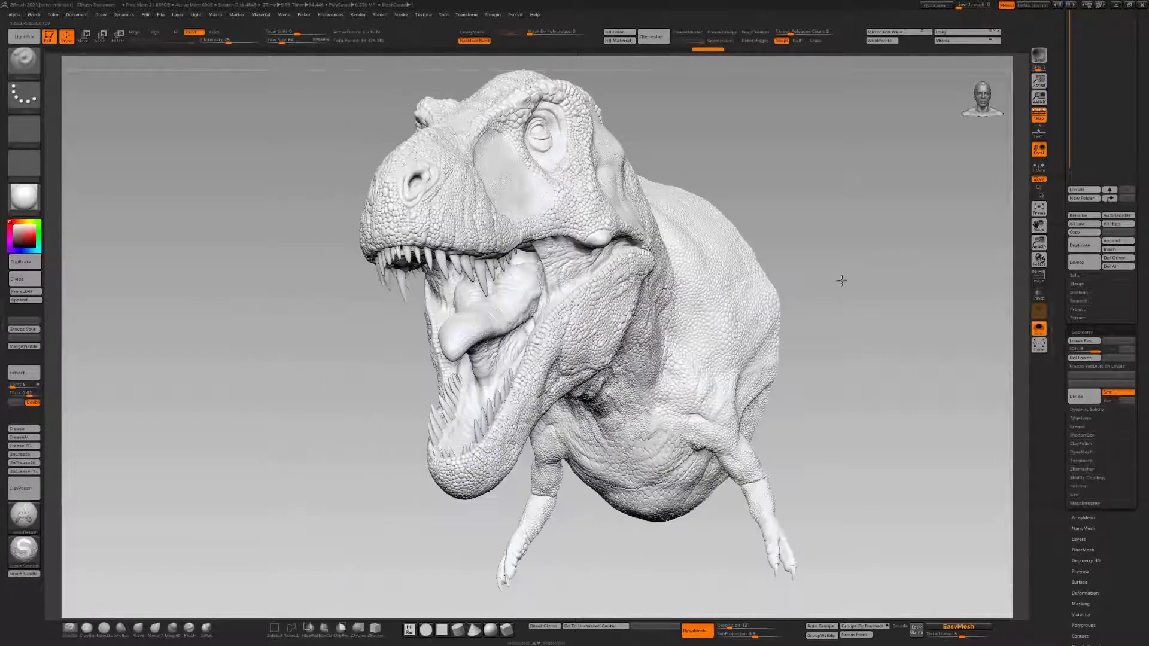
pyautogui.moveTo(880, 252); pyautogui.dragTo(862, 200)
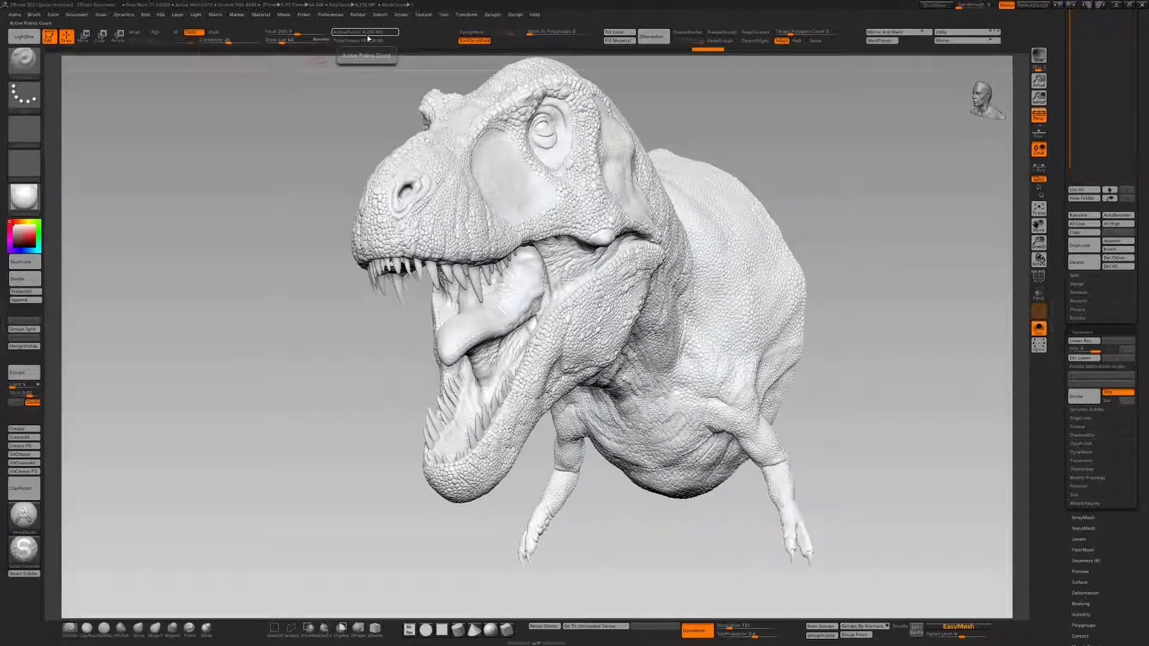
# Step: Pre-process the current T-rex subtool with Decimation Master
pyautogui.click(492, 15)
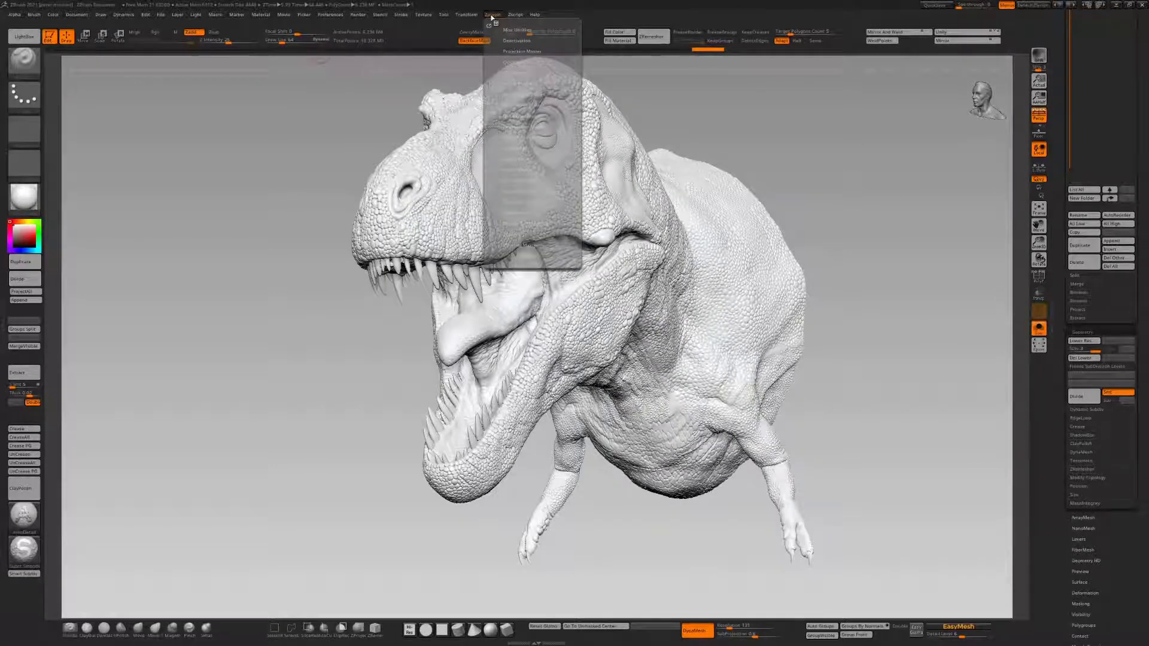
pyautogui.click(522, 104)
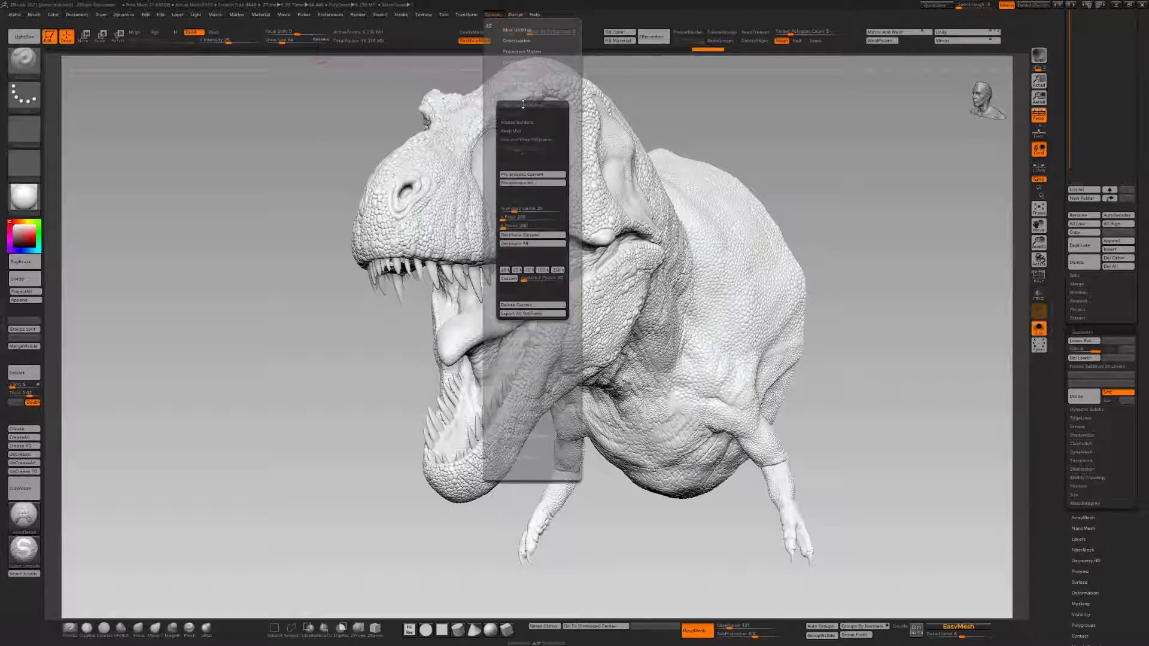
pyautogui.click(525, 176)
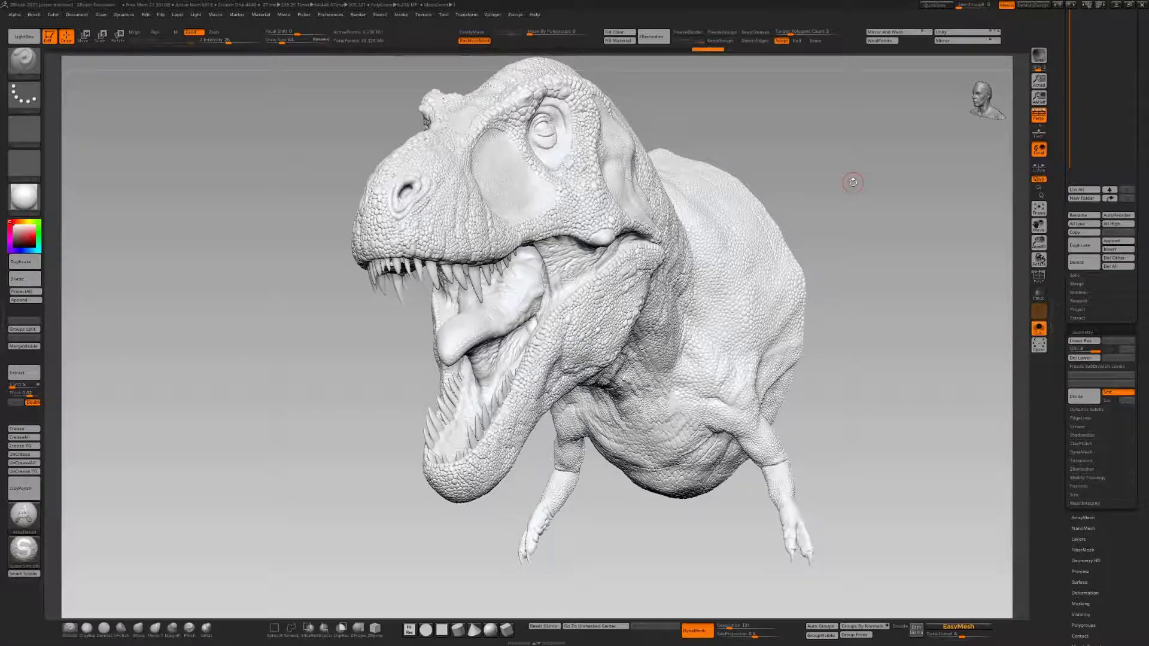
# Step: Examine the full-resolution T-rex from several angles, checking its polygon density with PolyFrame
pyautogui.moveTo(872, 185); pyautogui.dragTo(861, 186)
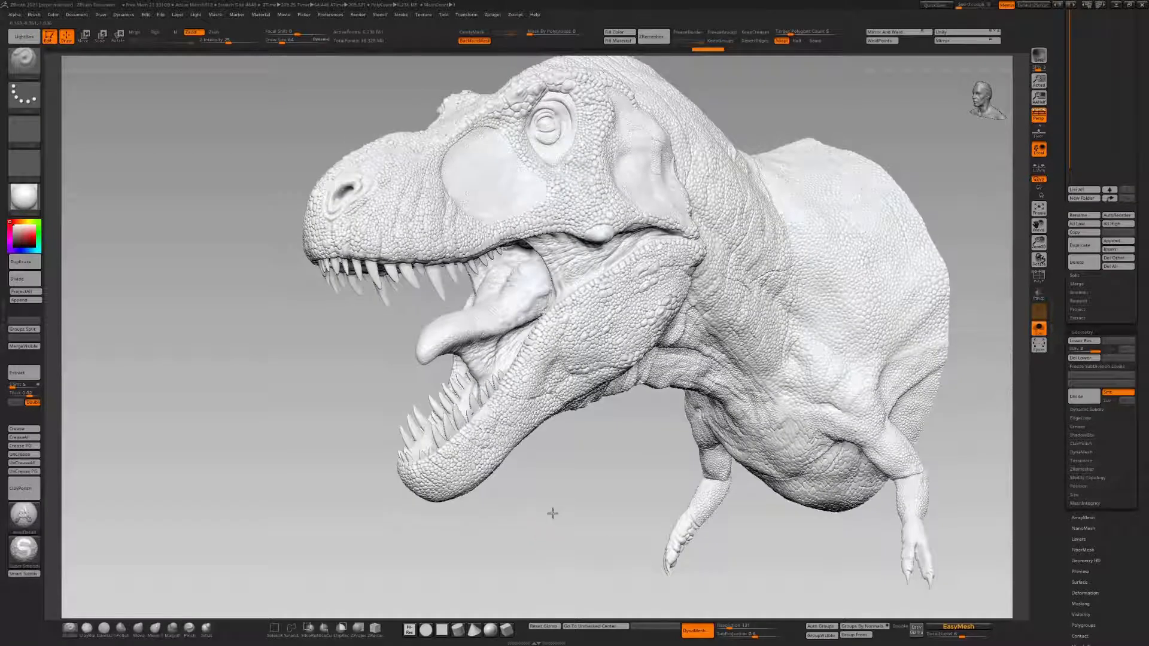
pyautogui.moveTo(553, 513); pyautogui.dragTo(574, 473)
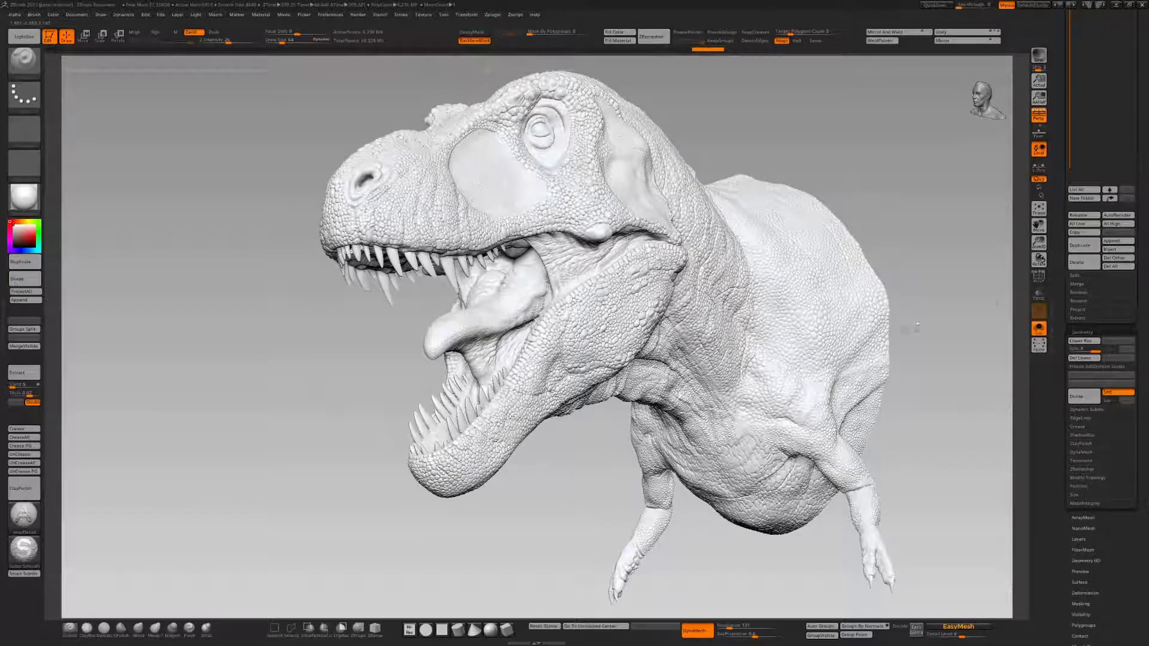
pyautogui.moveTo(1040, 226); pyautogui.dragTo(1000, 234)
pyautogui.moveTo(886, 218); pyautogui.dragTo(952, 223)
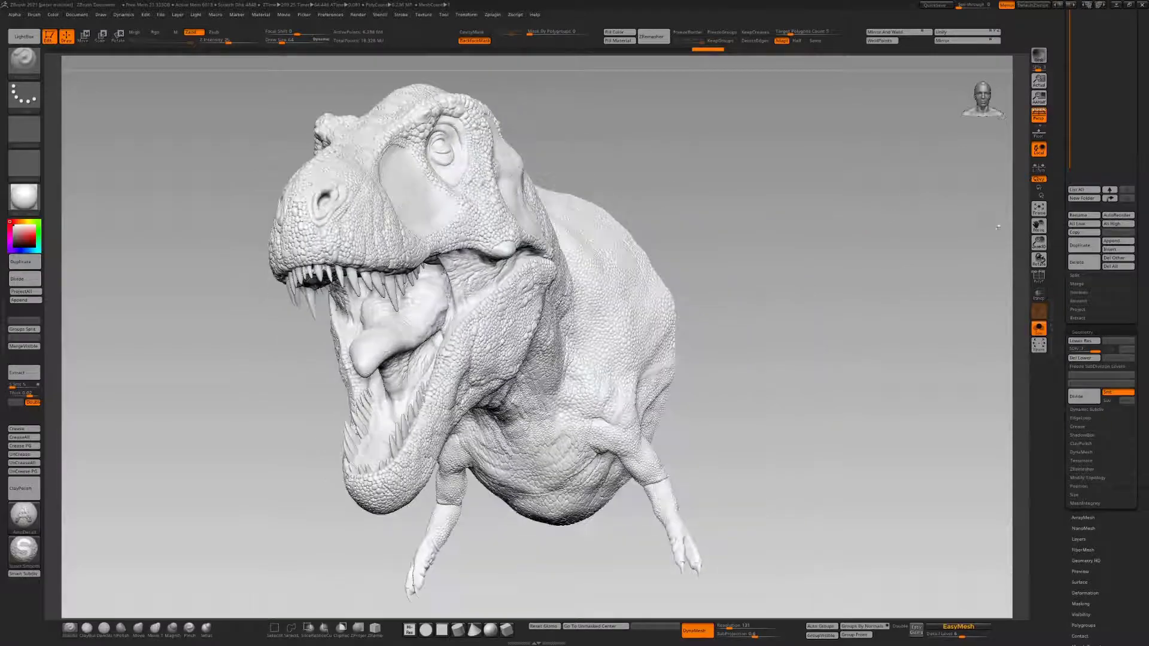
pyautogui.click(1039, 277)
pyautogui.moveTo(851, 254); pyautogui.dragTo(844, 251)
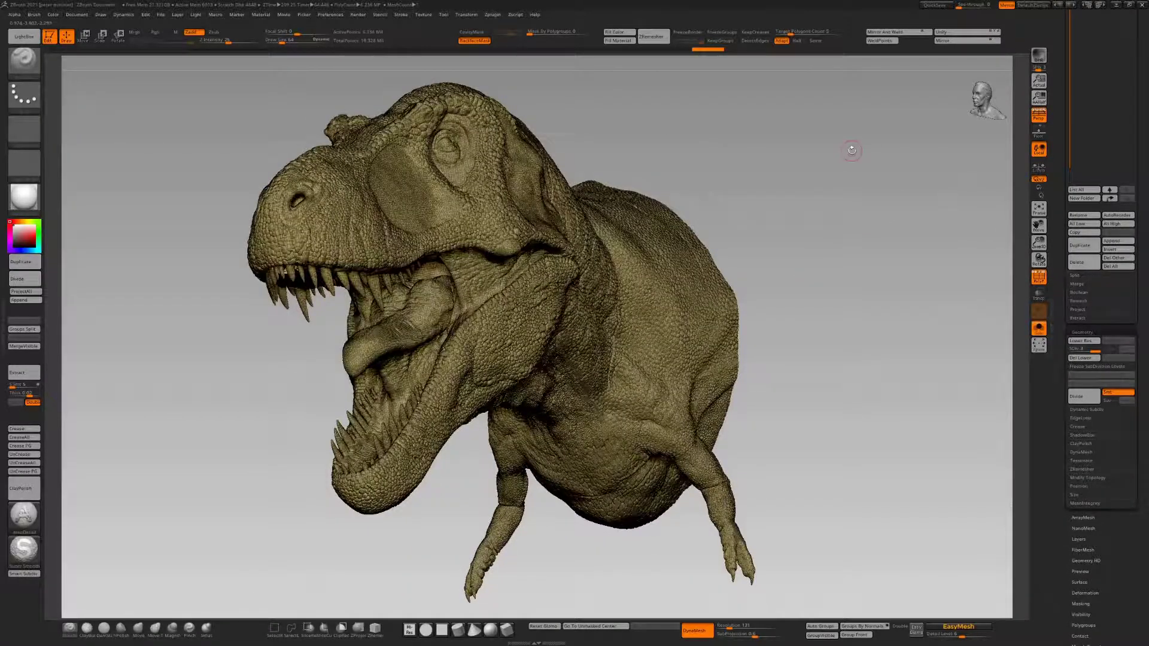
pyautogui.moveTo(849, 149); pyautogui.dragTo(844, 152)
pyautogui.click(1040, 279)
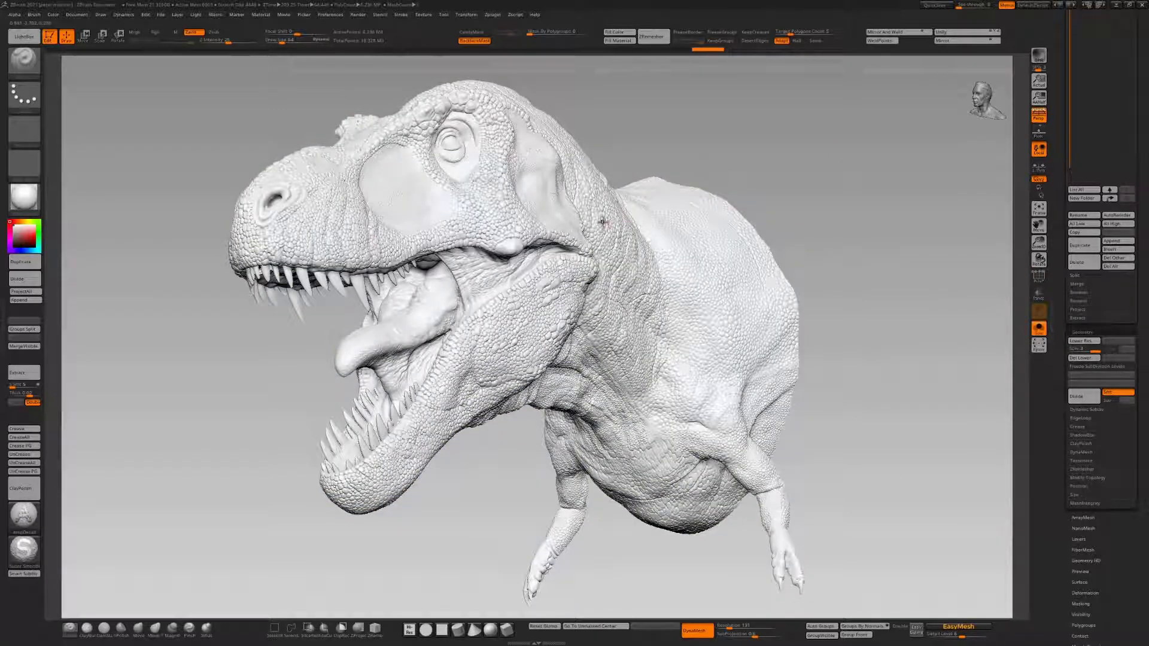
# Step: Decimate the current pre-processed T-rex subtool with Decimation Master
pyautogui.click(496, 16)
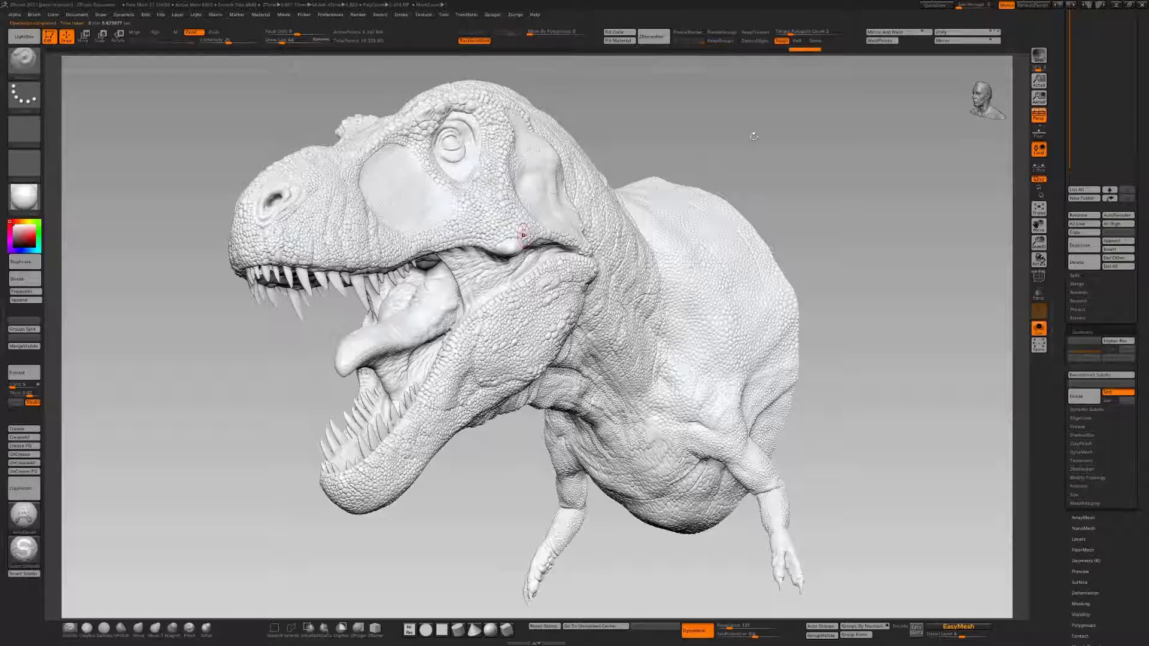
pyautogui.moveTo(754, 136)
pyautogui.mouseDown()
pyautogui.moveTo(757, 154)
pyautogui.moveTo(772, 128)
pyautogui.mouseUp()
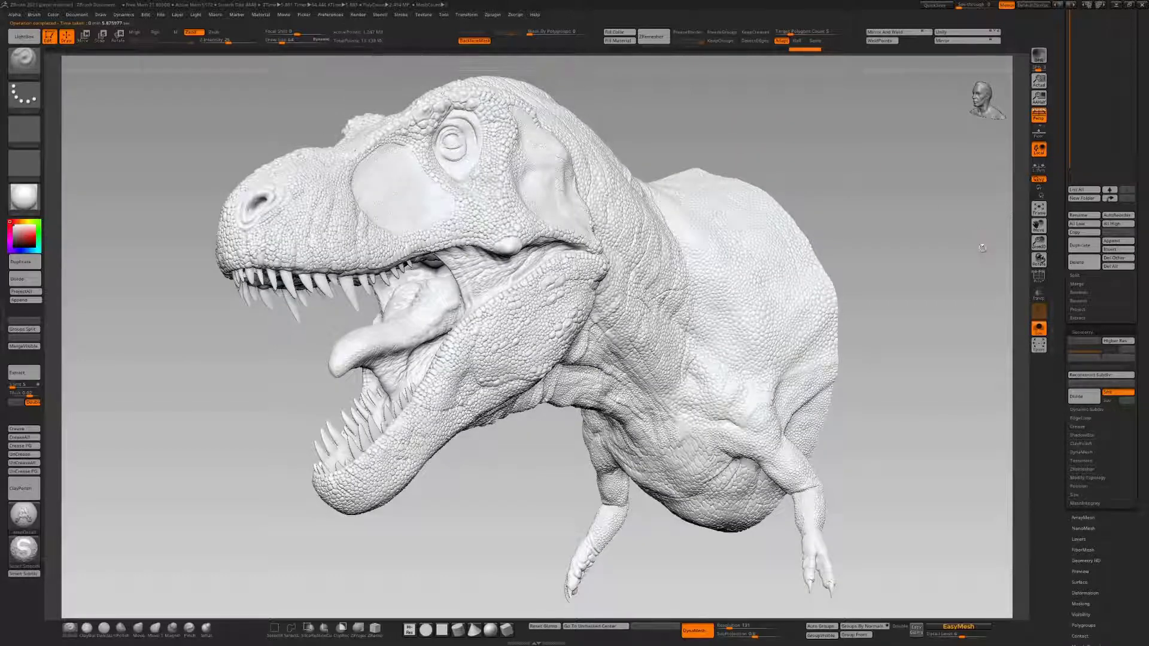
pyautogui.moveTo(982, 247)
pyautogui.mouseDown()
pyautogui.moveTo(941, 246)
pyautogui.moveTo(952, 247)
pyautogui.mouseUp()
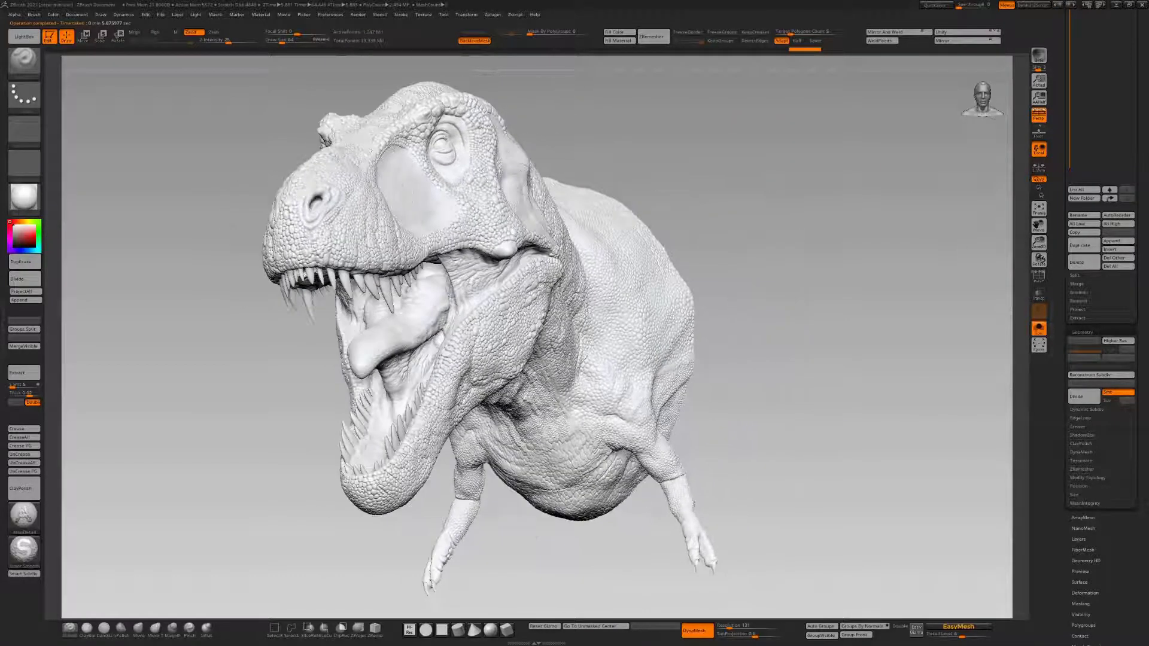
# Step: Inspect the decimated mesh's topology with PolyFrame and check the scale detail up close around the jaw and teeth
pyautogui.click(1040, 277)
pyautogui.moveTo(880, 261); pyautogui.dragTo(843, 299)
pyautogui.moveTo(1039, 243); pyautogui.dragTo(1057, 305)
pyautogui.click(1040, 276)
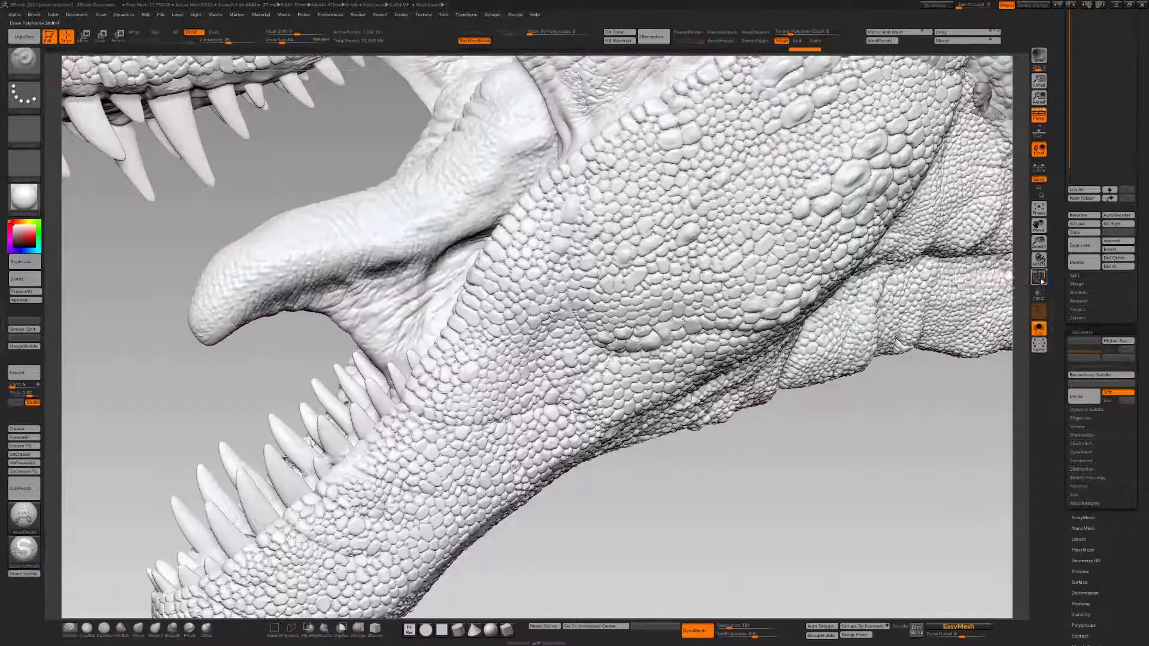
pyautogui.moveTo(1038, 244); pyautogui.dragTo(989, 190)
pyautogui.moveTo(891, 206); pyautogui.dragTo(814, 225)
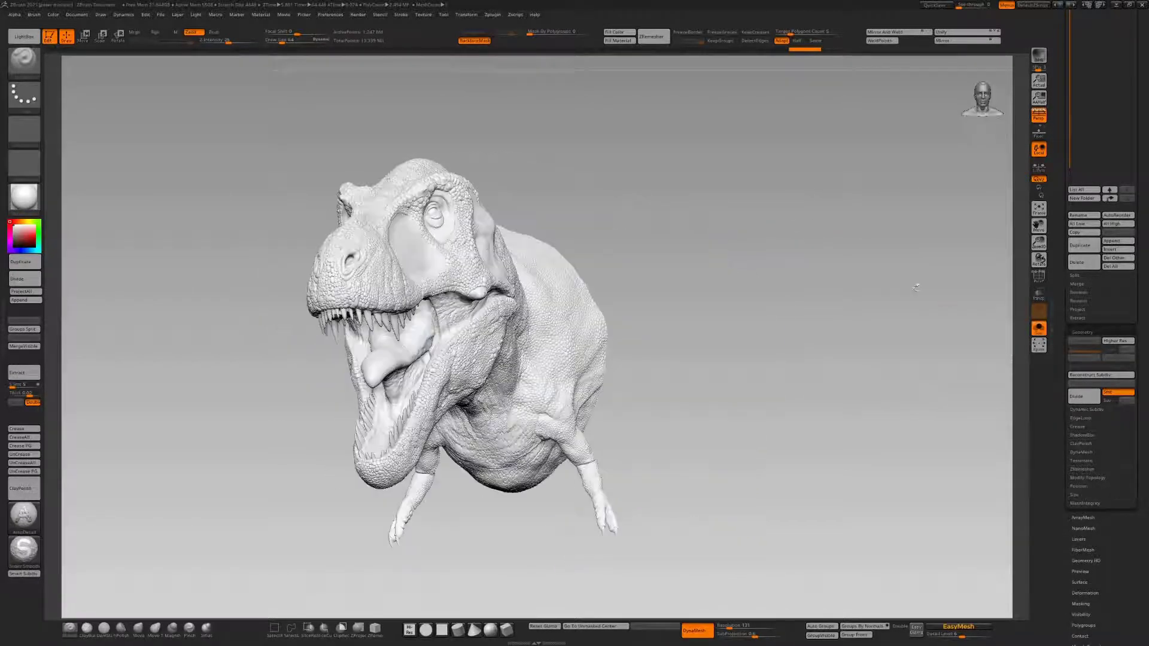
# Step: Turn off Solo and compare the decimated T-rex with the original subtool from several angles
pyautogui.click(1039, 344)
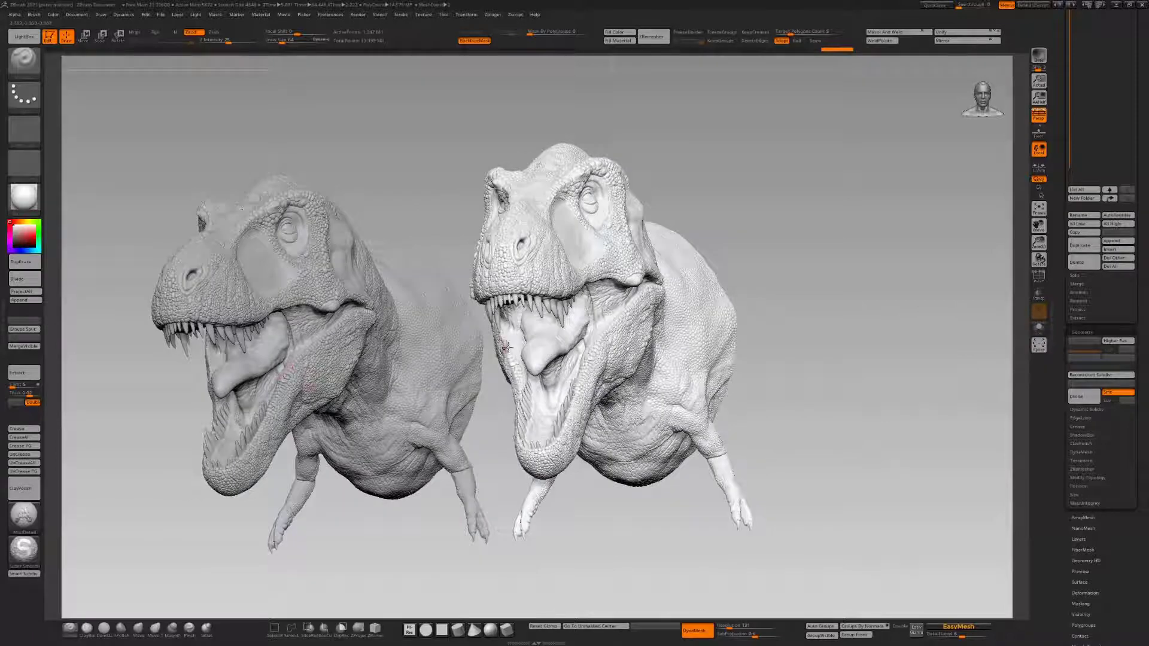
pyautogui.hotkey('shift', 'x')
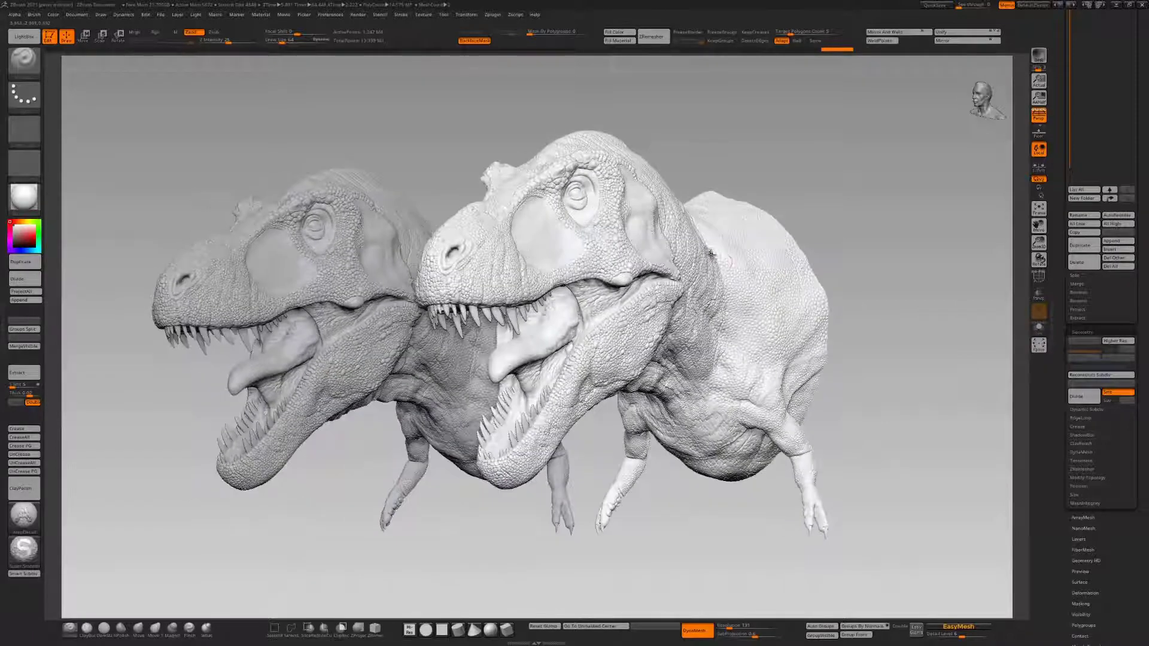
pyautogui.moveTo(883, 268)
pyautogui.mouseDown()
pyautogui.moveTo(833, 280)
pyautogui.moveTo(898, 272)
pyautogui.moveTo(887, 264)
pyautogui.moveTo(887, 275)
pyautogui.mouseUp()
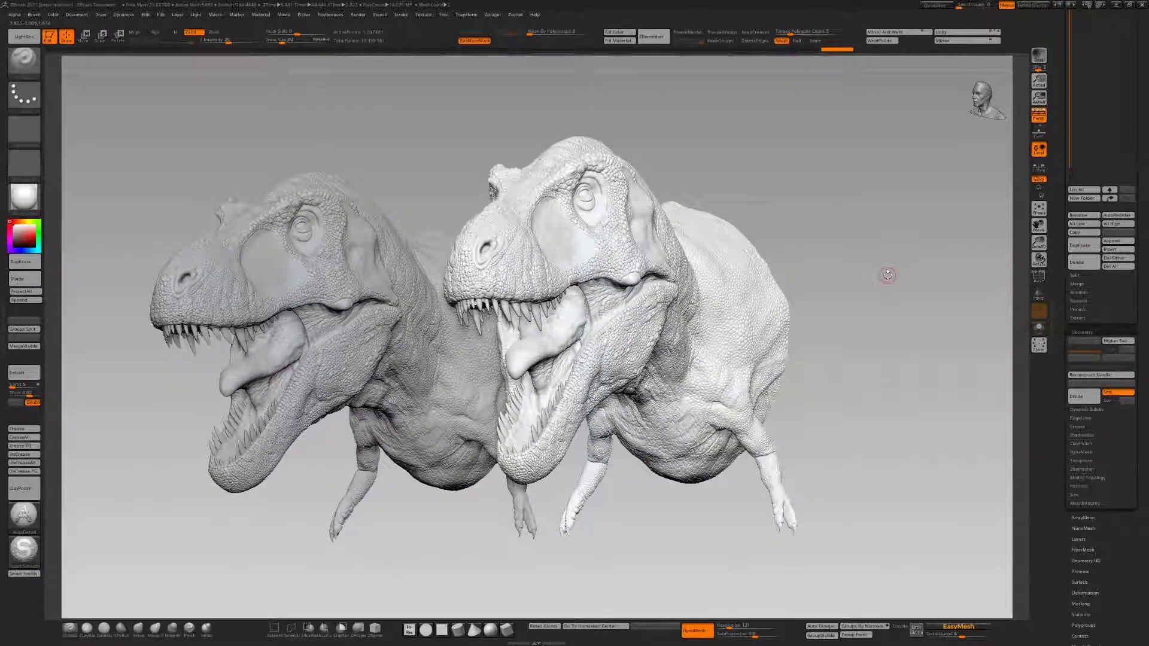
pyautogui.moveTo(871, 271); pyautogui.dragTo(873, 280)
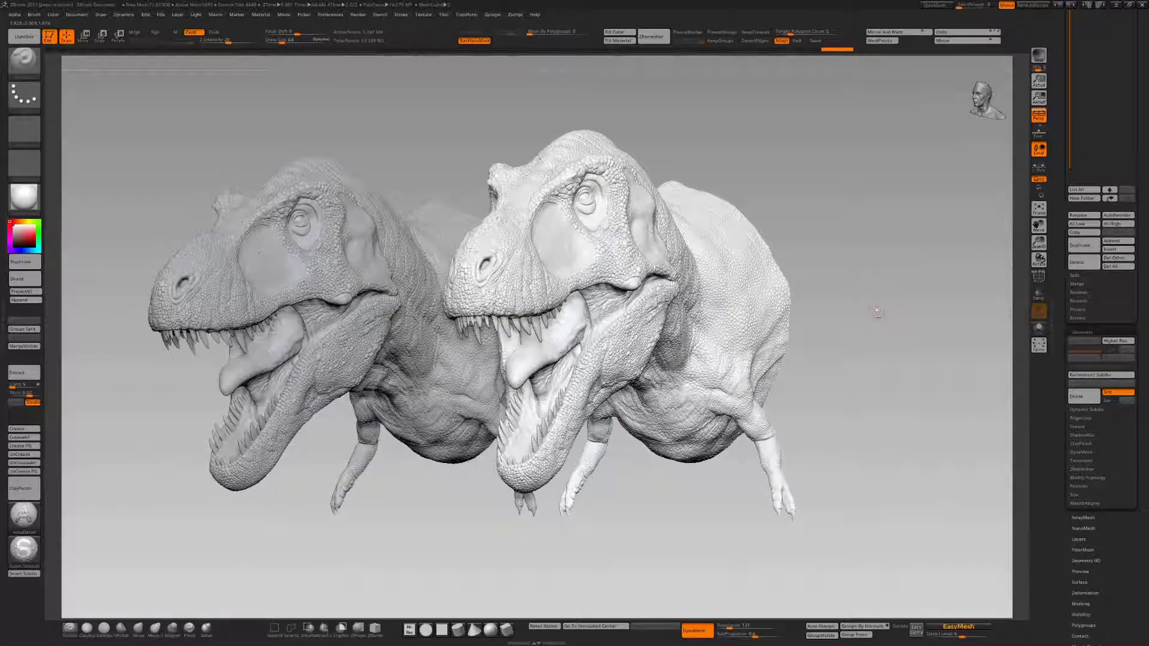
pyautogui.moveTo(874, 321); pyautogui.dragTo(880, 295)
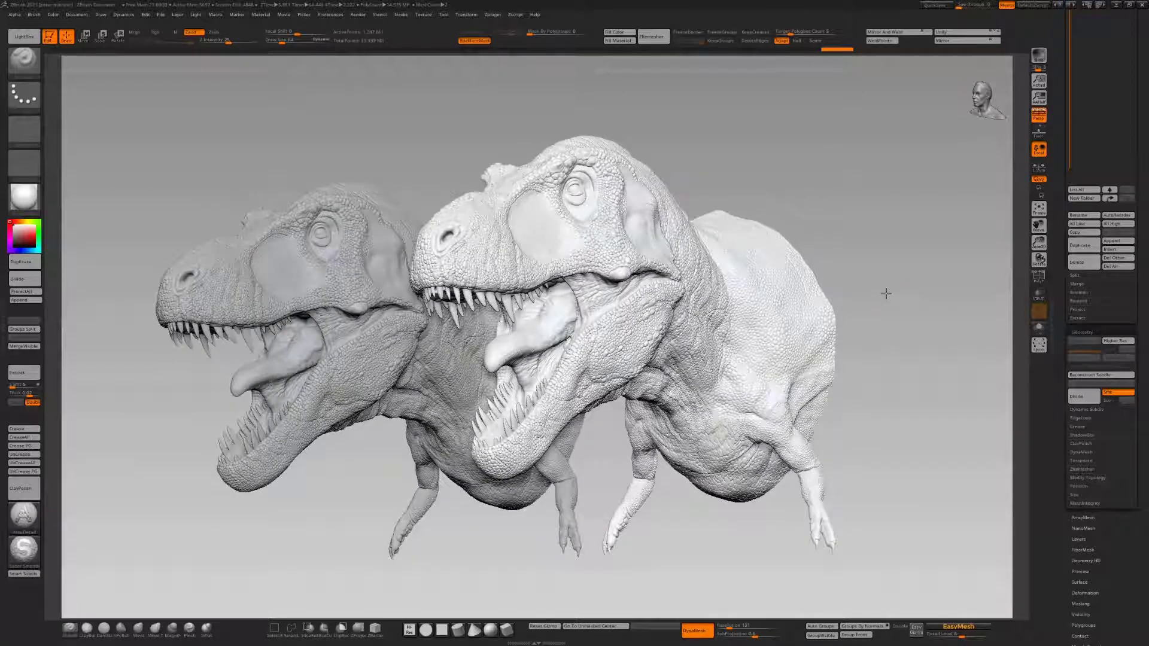
pyautogui.moveTo(890, 275); pyautogui.dragTo(888, 275)
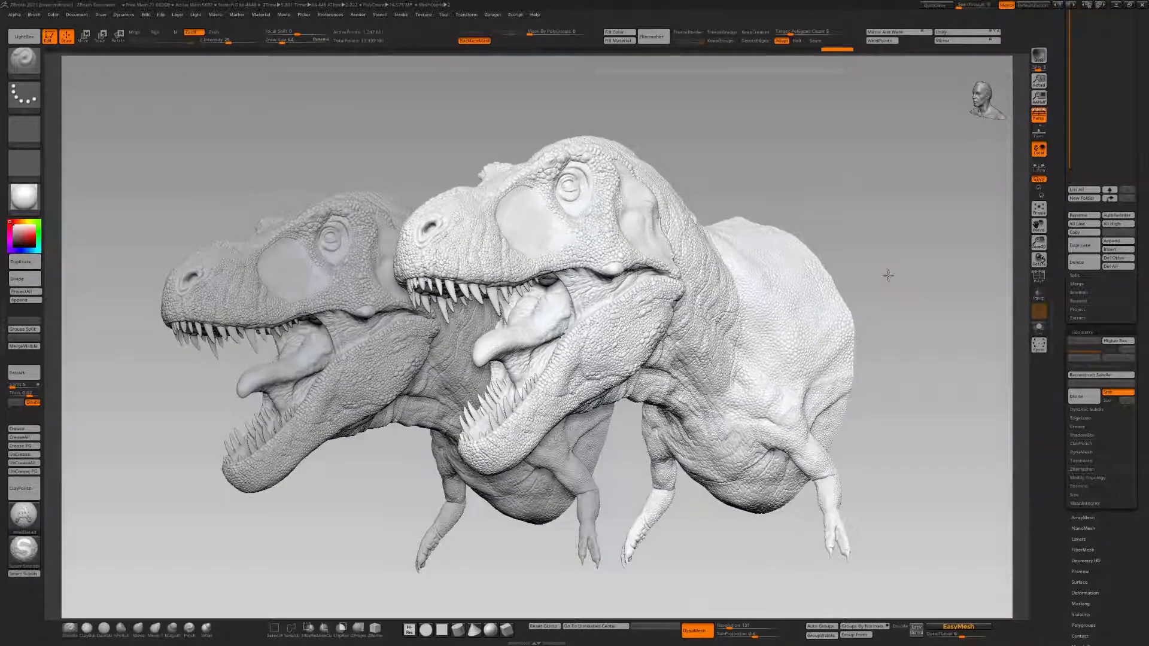